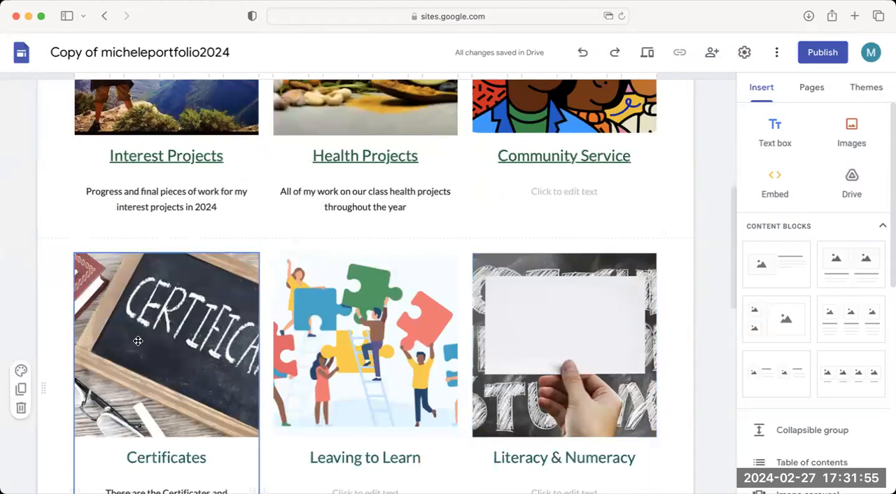
# Look over the home page's section tiles and header to see which portfolio topics need their own pages.
pyautogui.scroll(-5, 138, 341)
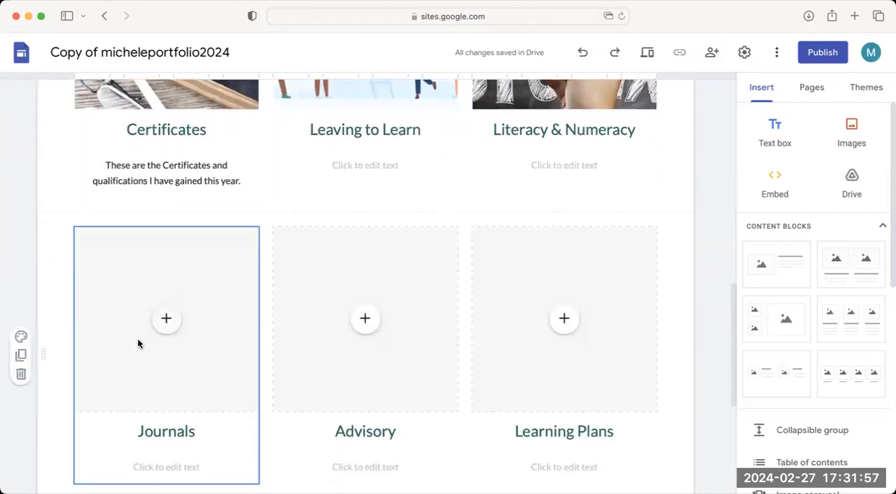
pyautogui.scroll(3, 384, 352)
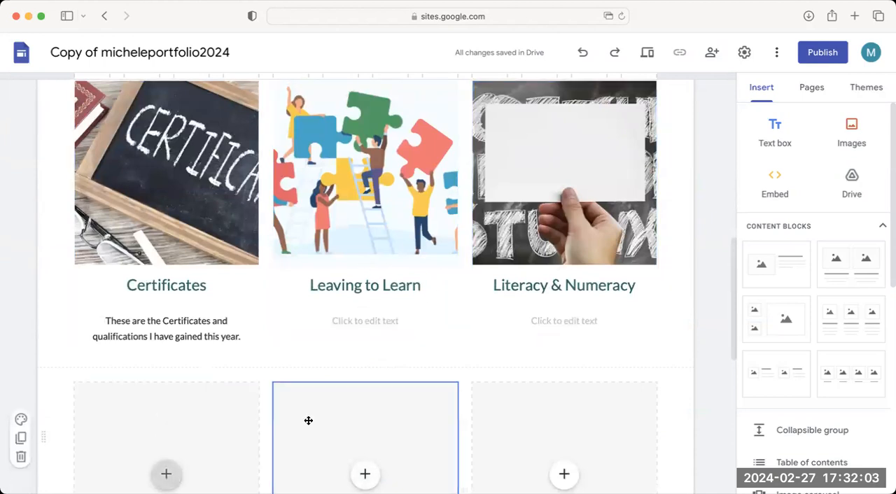
pyautogui.scroll(5, 332, 408)
pyautogui.scroll(2, 204, 223)
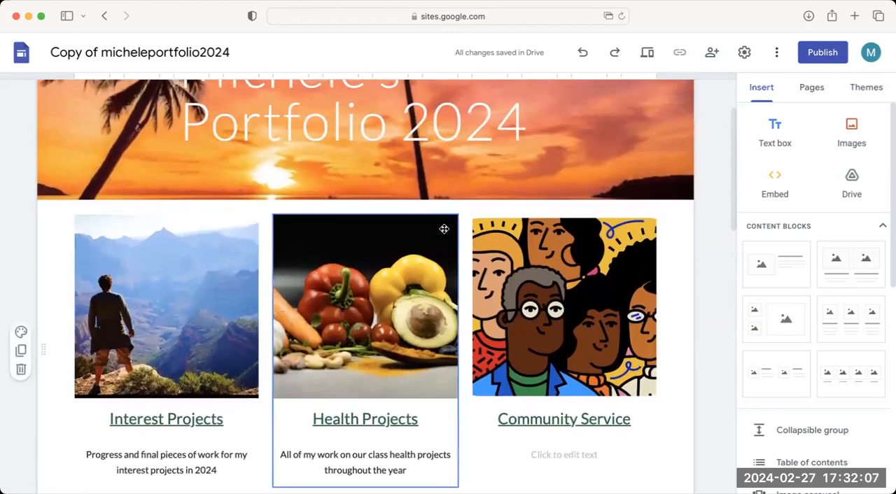
pyautogui.scroll(2, 653, 220)
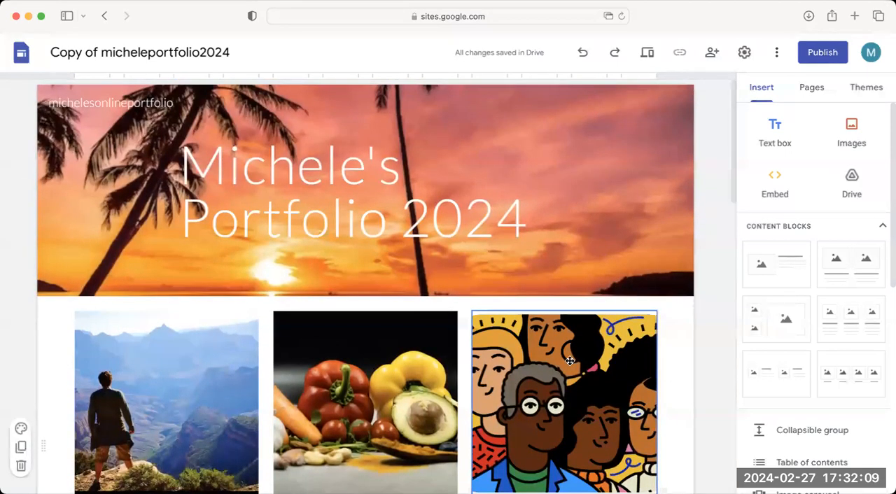
pyautogui.moveTo(252, 278)
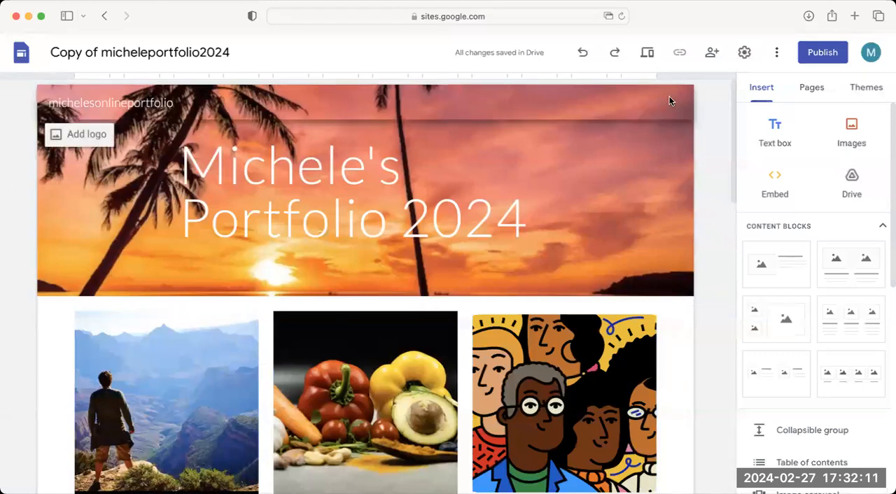
pyautogui.scroll(-2, 212, 301)
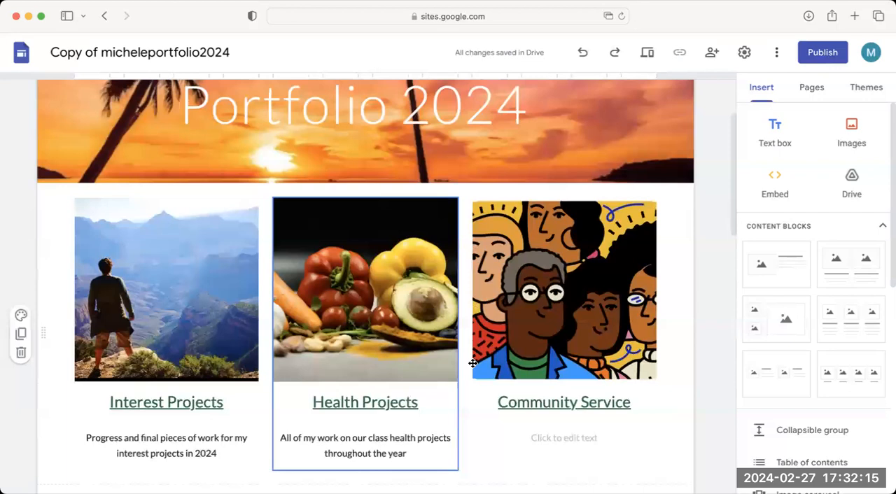
pyautogui.scroll(2, 578, 346)
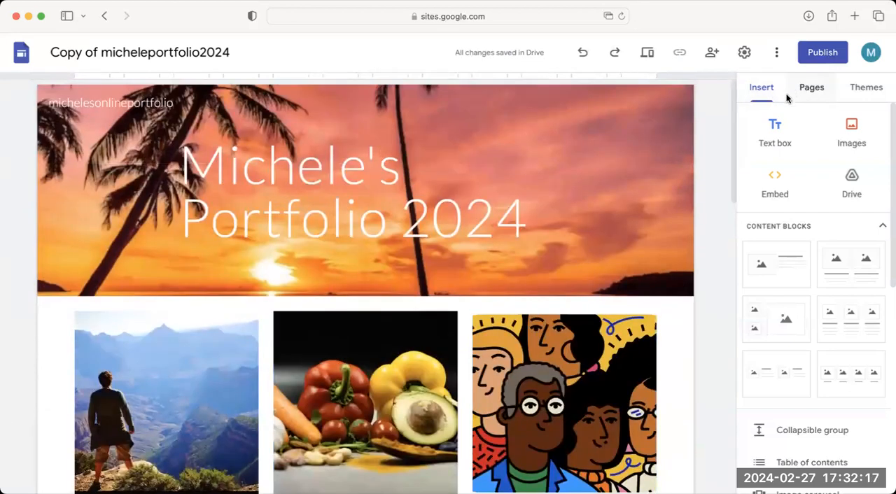
# Create a new page named Interest Project and nest it as a subpage under Home.
pyautogui.click(810, 89)
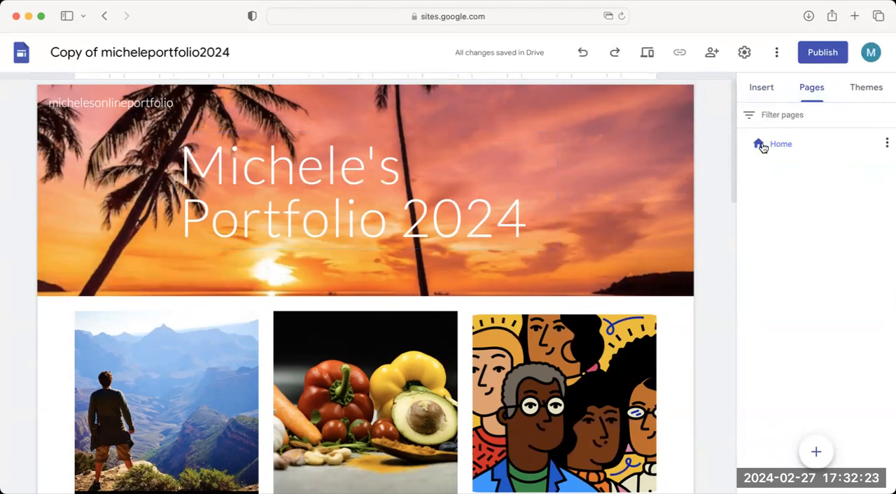
pyautogui.moveTo(810, 451)
pyautogui.click(815, 454)
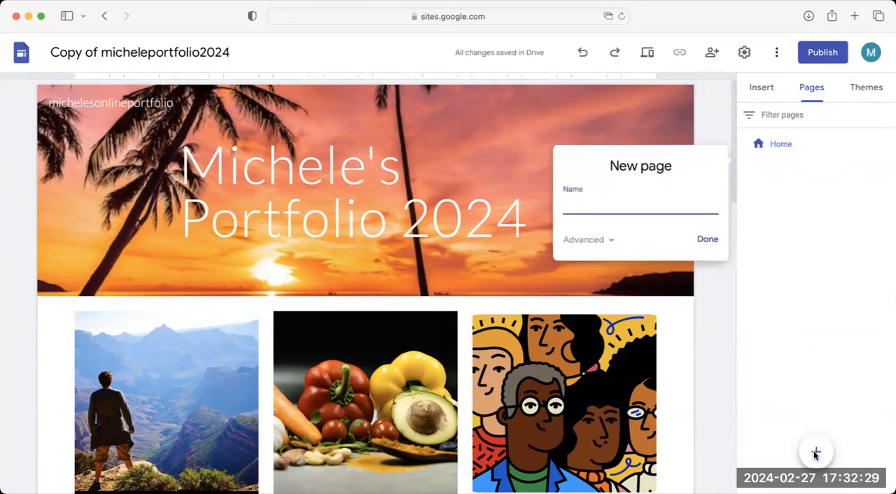
pyautogui.write('INTERES')
pyautogui.press('BackSpace')
pyautogui.press('BackSpace')
pyautogui.press('BackSpace')
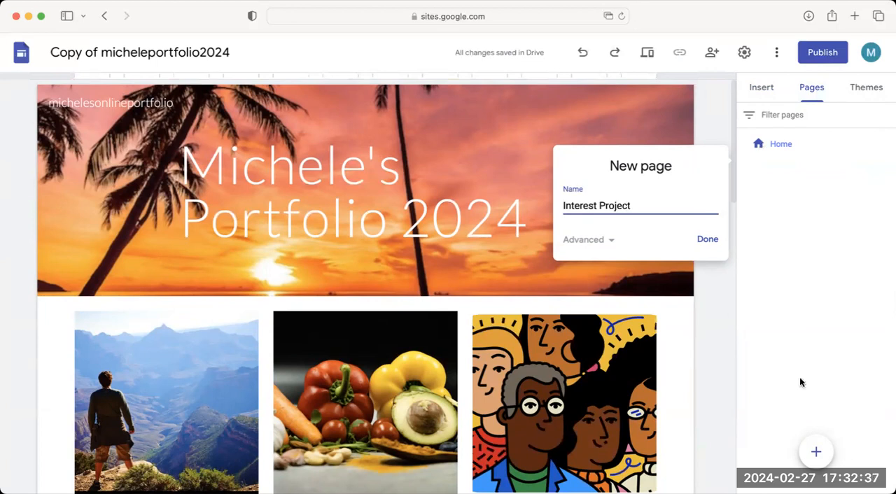
pyautogui.click(707, 239)
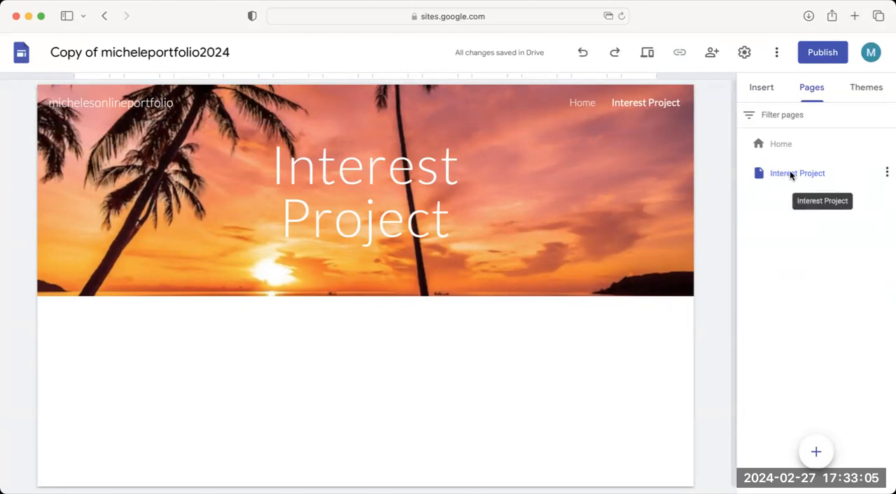
pyautogui.moveTo(790, 174); pyautogui.dragTo(795, 150)
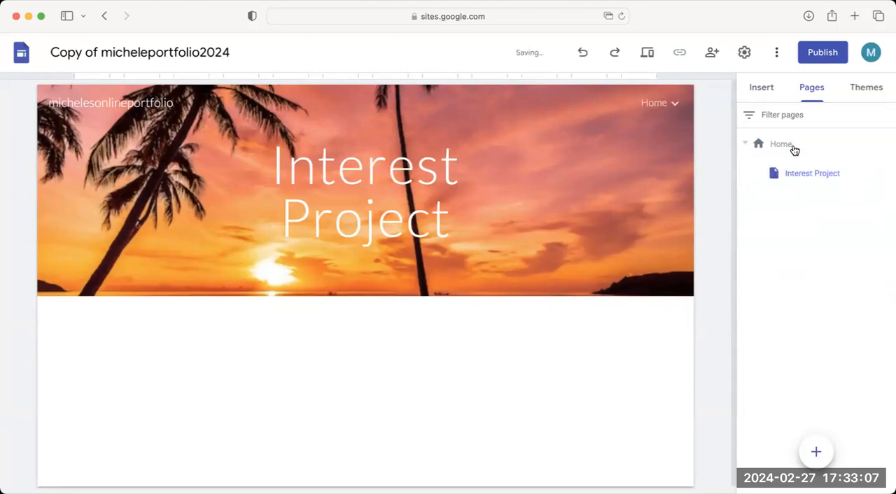
pyautogui.moveTo(674, 104)
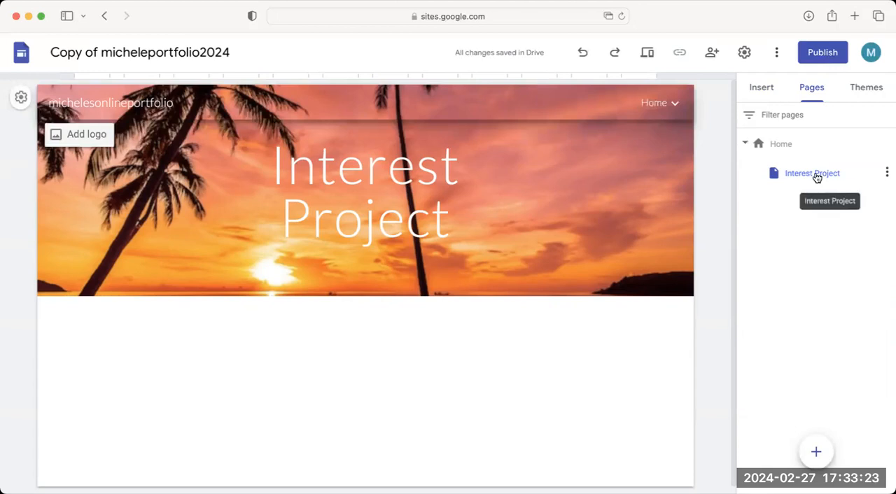
# Create a page named Health Projects and nest it under Home, ordered below Interest Project.
pyautogui.click(782, 145)
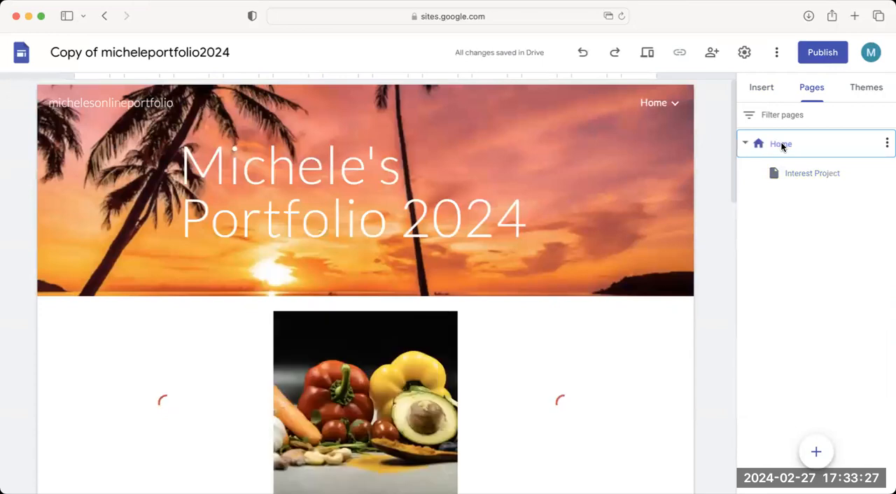
pyautogui.scroll(-3, 560, 350)
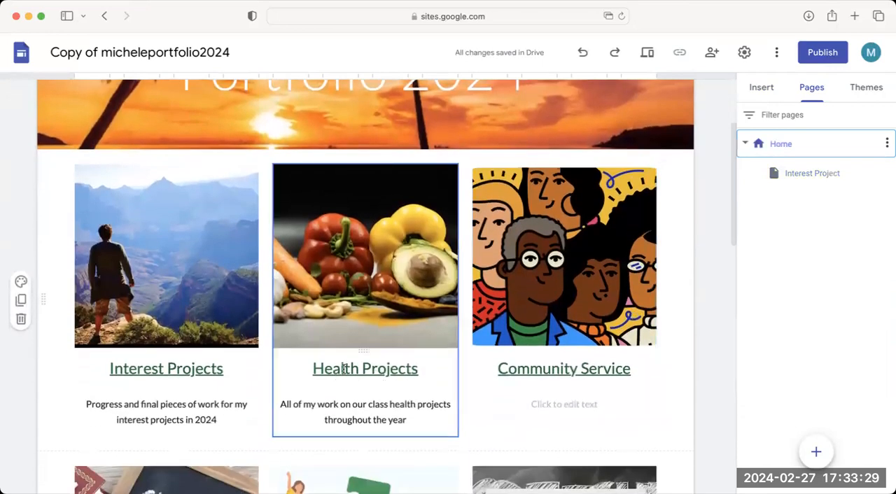
pyautogui.moveTo(816, 454)
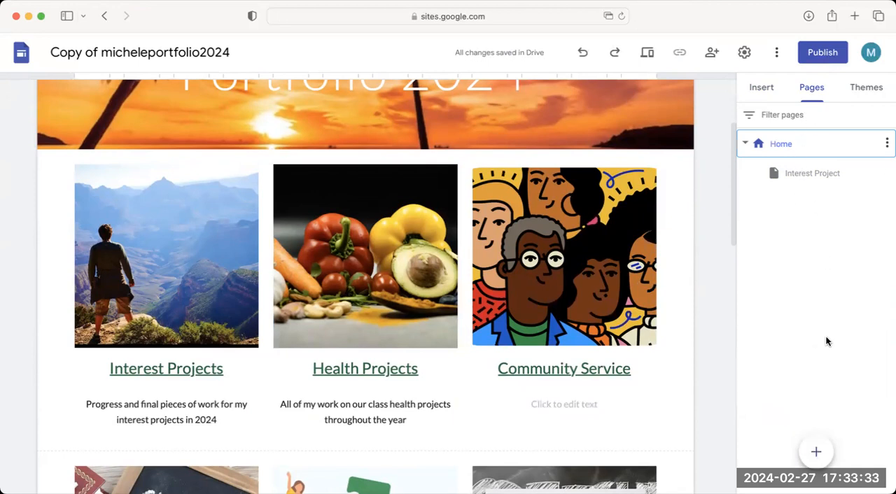
pyautogui.click(817, 453)
pyautogui.write('Health Projects')
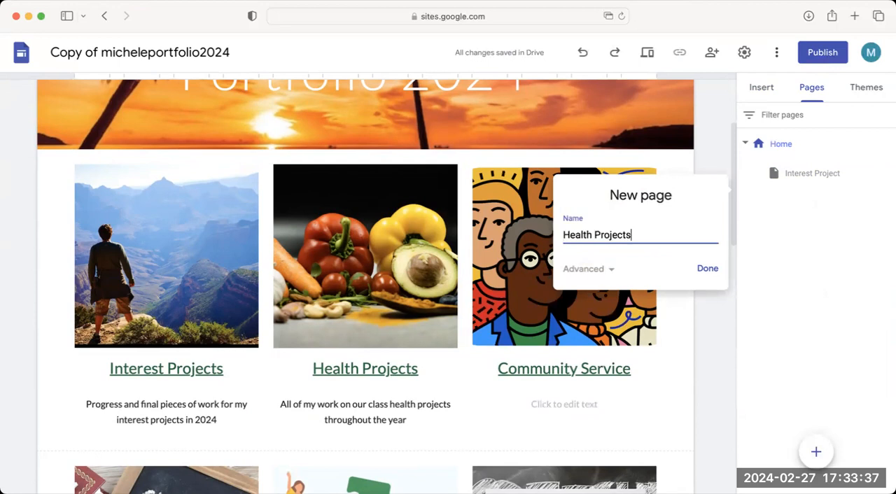
pyautogui.click(706, 268)
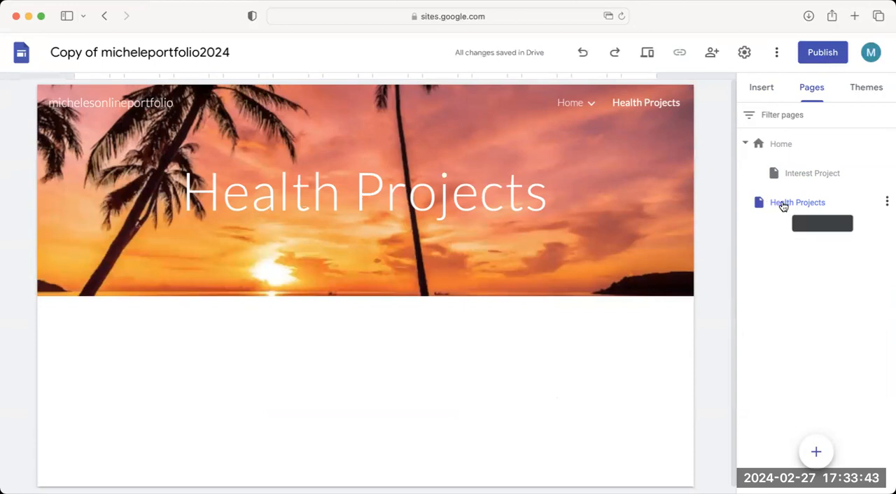
pyautogui.moveTo(794, 194); pyautogui.dragTo(805, 162)
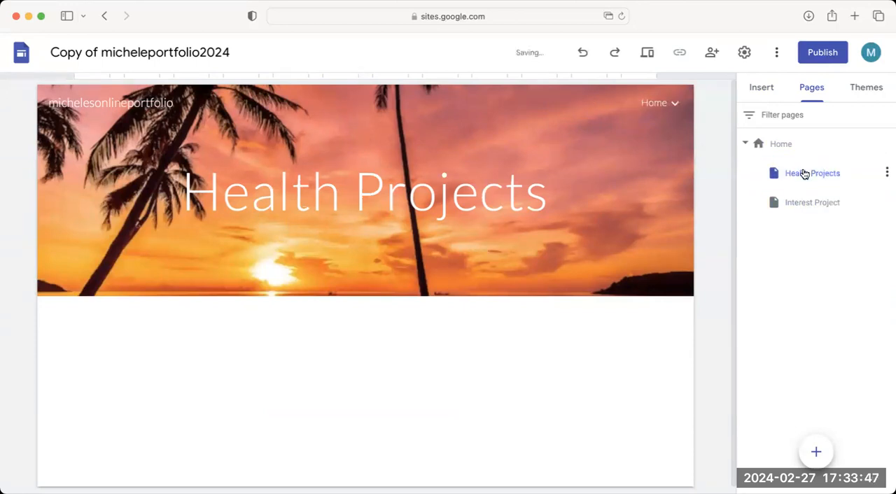
pyautogui.moveTo(800, 198); pyautogui.dragTo(802, 165)
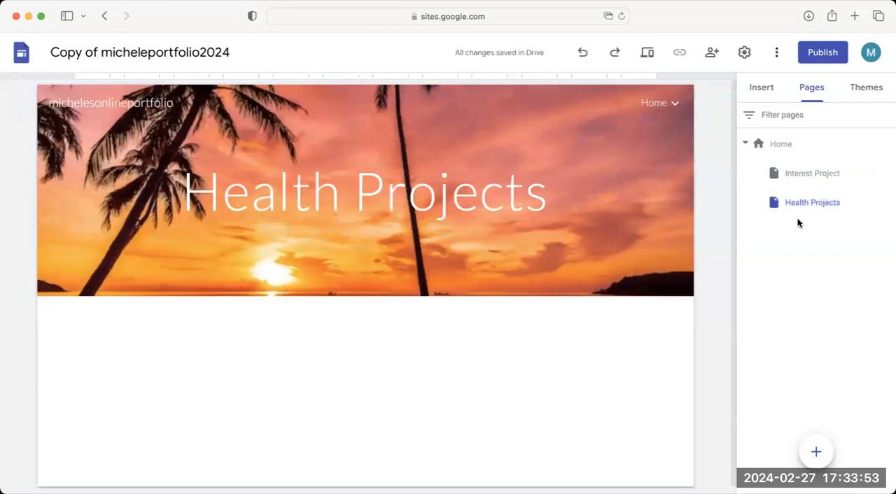
# Create a page named Community Service and nest it under Home, ordered below Health Projects.
pyautogui.click(780, 145)
pyautogui.scroll(-2, 616, 318)
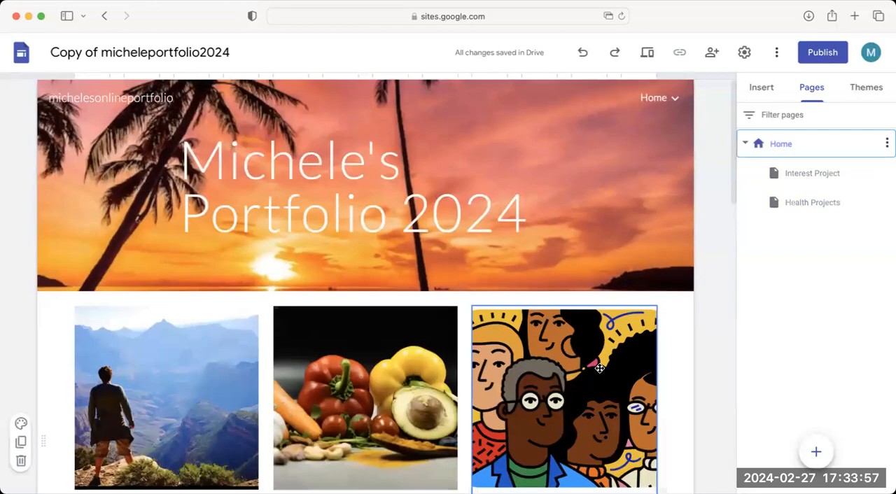
pyautogui.click(814, 447)
pyautogui.write('Community Service')
pyautogui.click(699, 299)
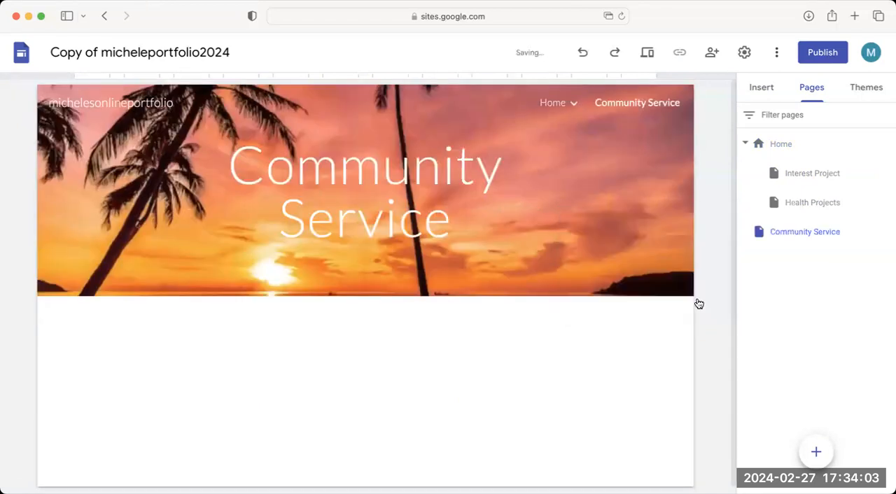
pyautogui.moveTo(772, 231)
pyautogui.mouseDown()
pyautogui.moveTo(806, 196)
pyautogui.moveTo(809, 215)
pyautogui.moveTo(810, 206)
pyautogui.moveTo(820, 216)
pyautogui.moveTo(819, 191)
pyautogui.mouseUp()
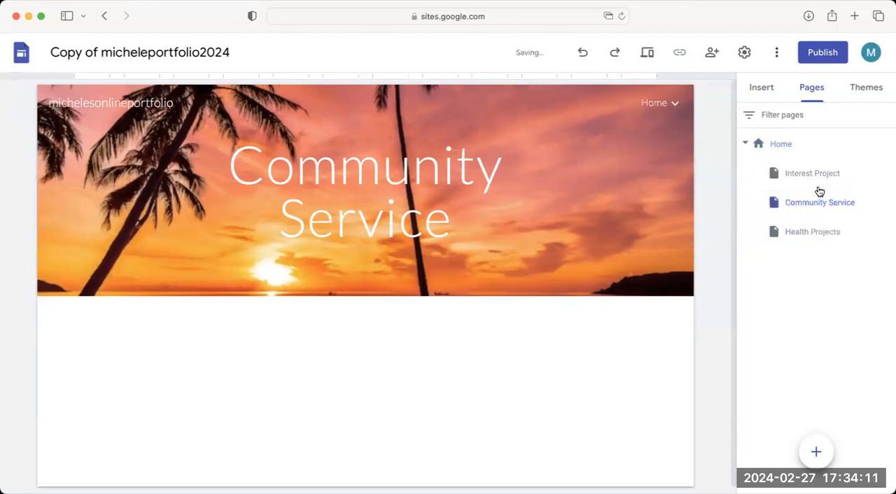
pyautogui.moveTo(810, 232); pyautogui.dragTo(807, 184)
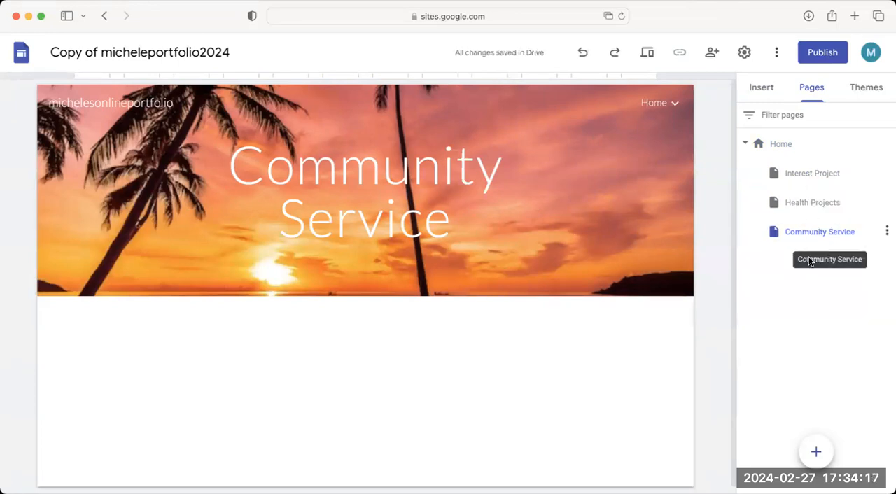
# Return to the Home page to check its remaining section titles and create a top-level page named Certificates.
pyautogui.click(775, 144)
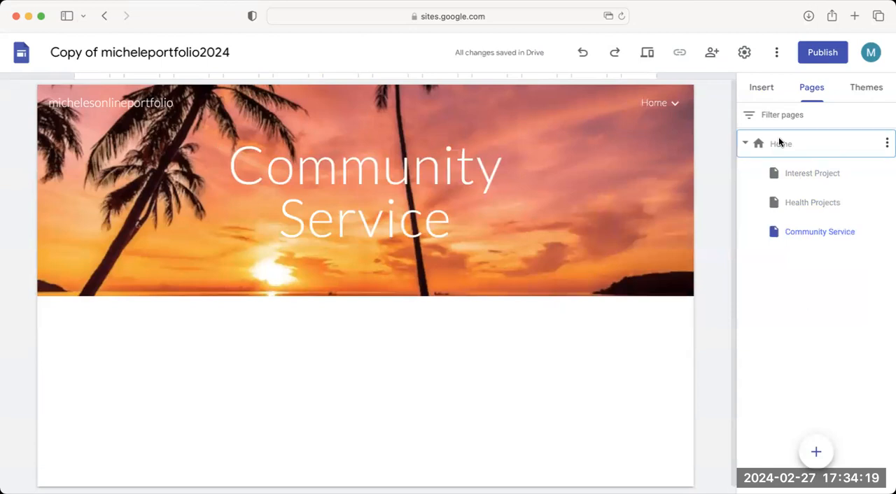
pyautogui.scroll(-5, 547, 288)
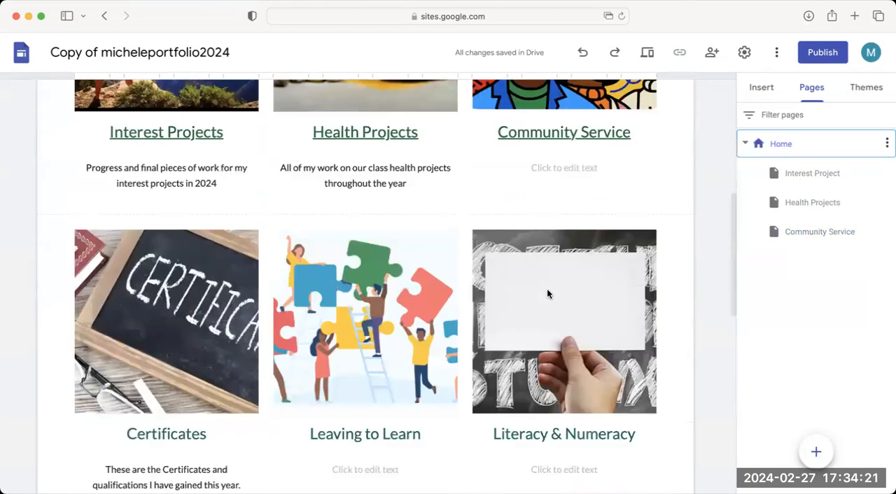
pyautogui.click(816, 451)
pyautogui.write('Certificates')
pyautogui.press('Return')
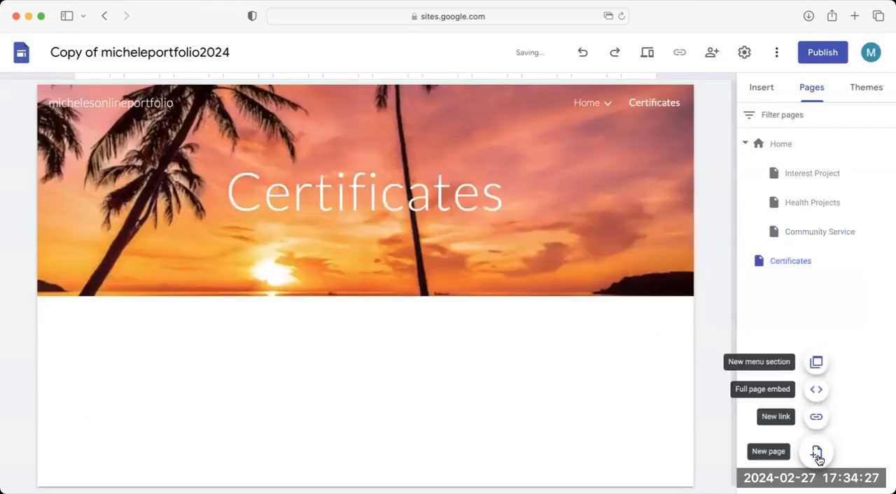
# Create two more top-level pages named Leaving to Learn and Literacy & Numeracy.
pyautogui.click(816, 454)
pyautogui.write('Leaving to Learn')
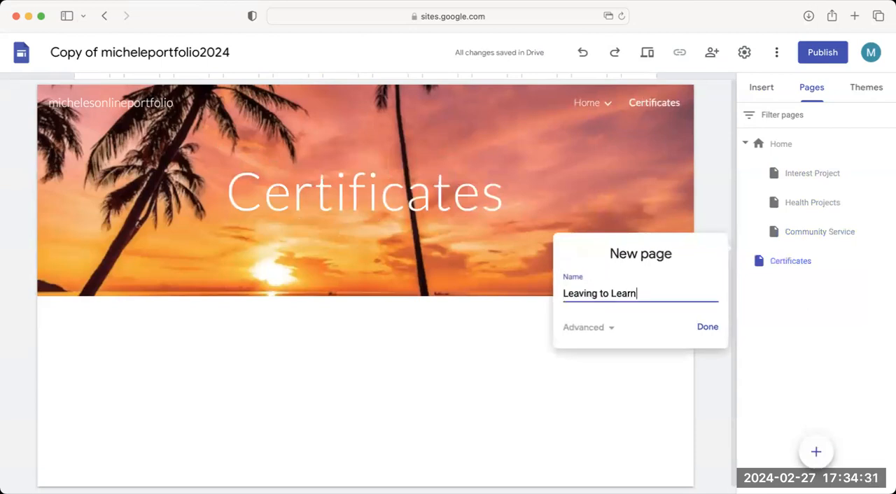
pyautogui.click(708, 331)
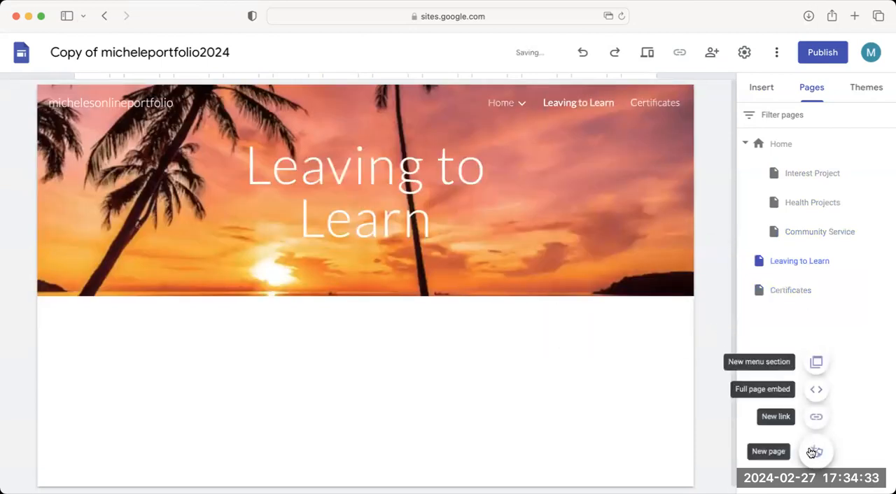
pyautogui.click(814, 451)
pyautogui.write('Lit')
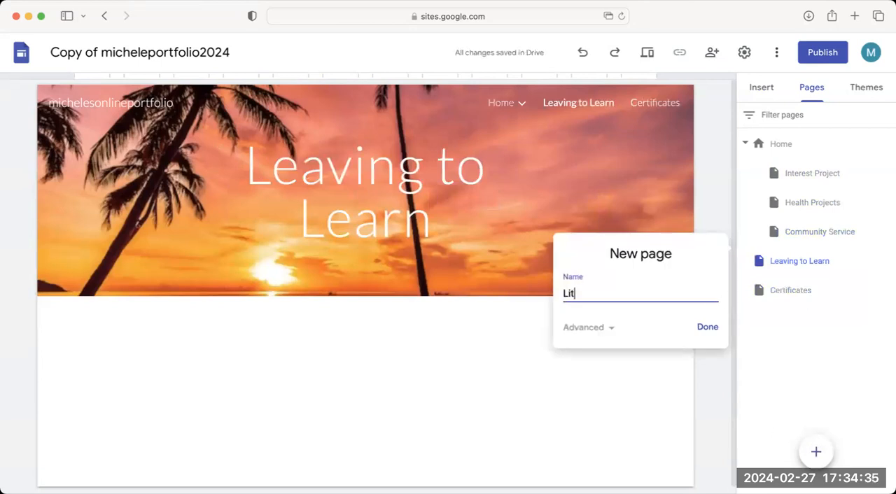
pyautogui.write('eracy & NB')
pyautogui.write('meracy & Numera')
pyautogui.press('Return')
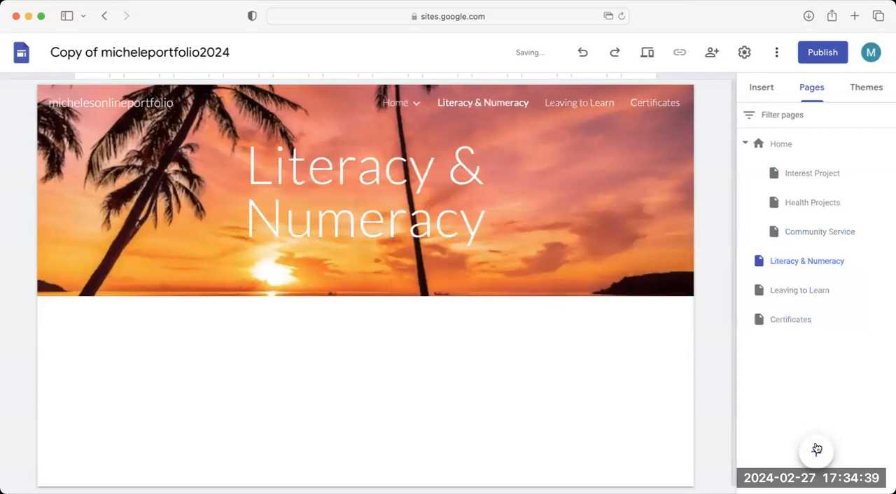
# Create two further top-level pages named Journals and Advisory.
pyautogui.click(816, 452)
pyautogui.write('Journals')
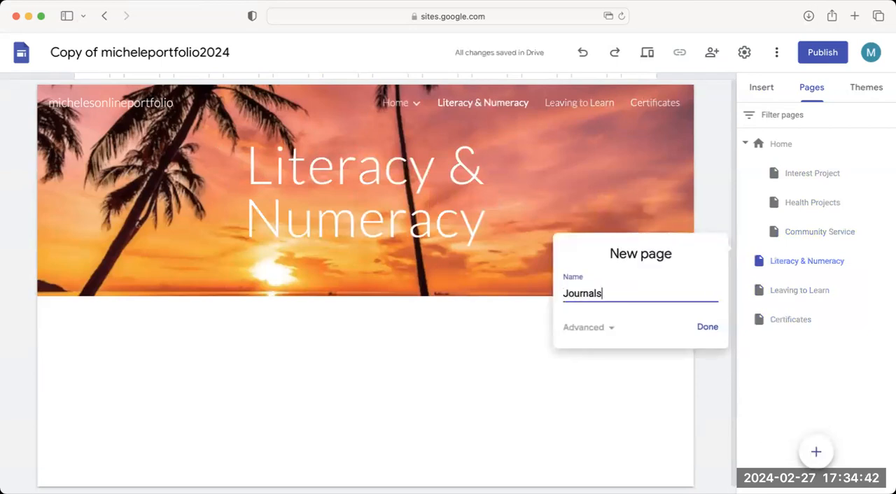
pyautogui.click(704, 327)
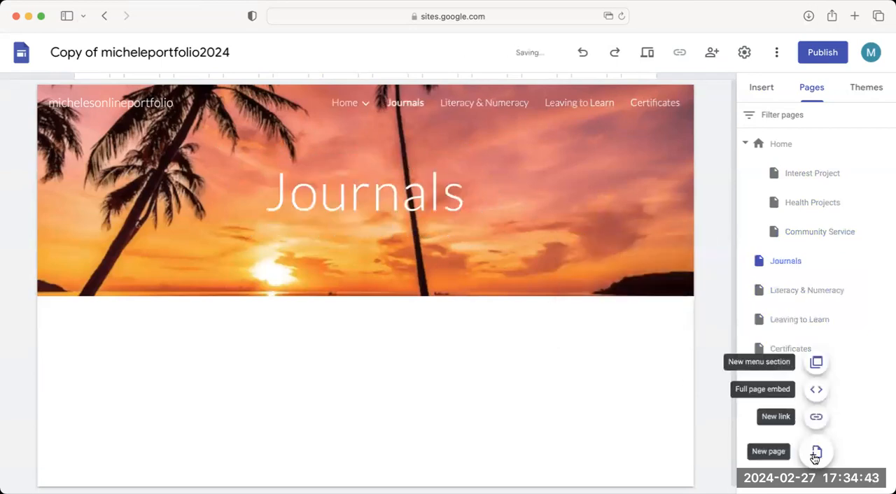
pyautogui.click(815, 453)
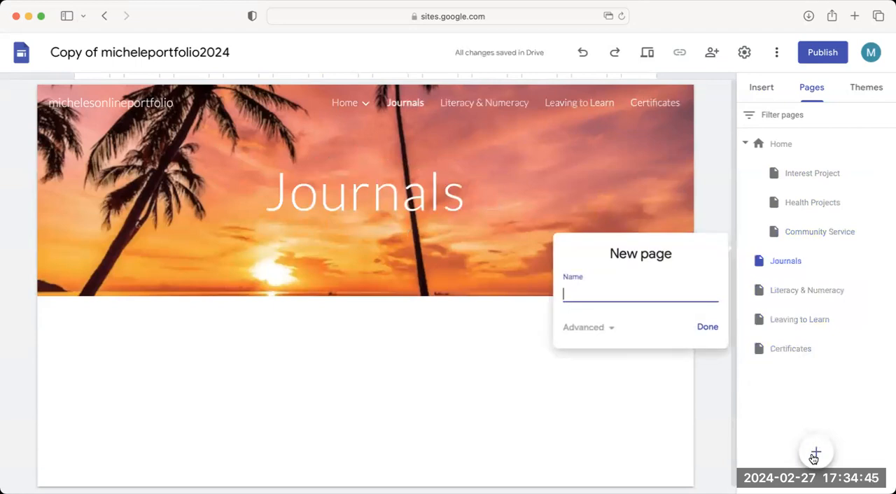
pyautogui.write('Advisory')
pyautogui.press('Return')
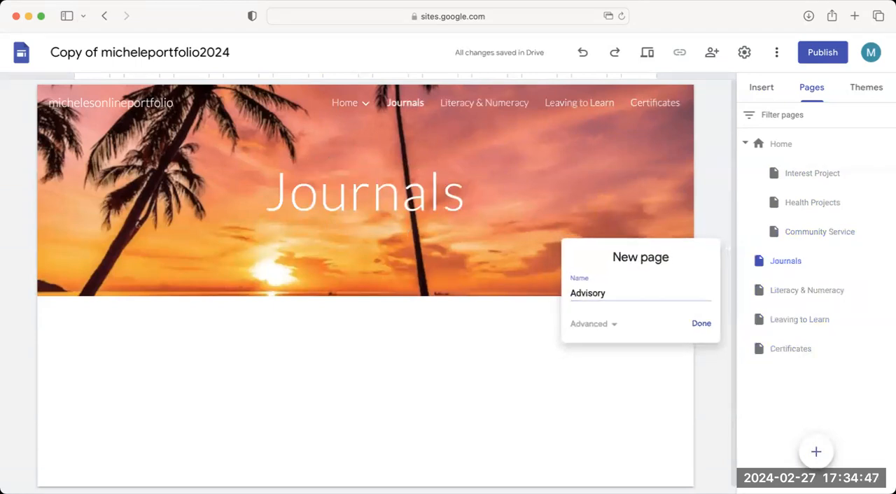
# Create two further top-level pages named Learning Plans and Exhibitions.
pyautogui.click(815, 451)
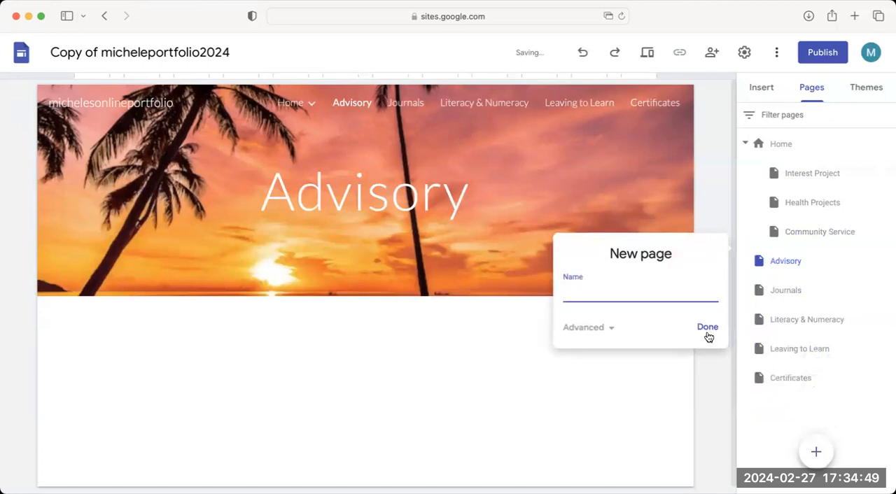
pyautogui.write('Learning Plans')
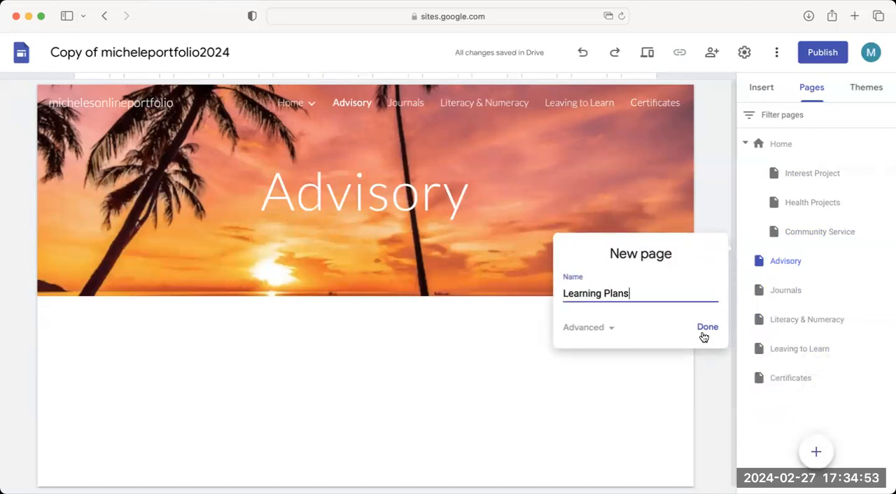
pyautogui.click(706, 327)
pyautogui.click(812, 455)
pyautogui.write('Exhibi')
pyautogui.press('Return')
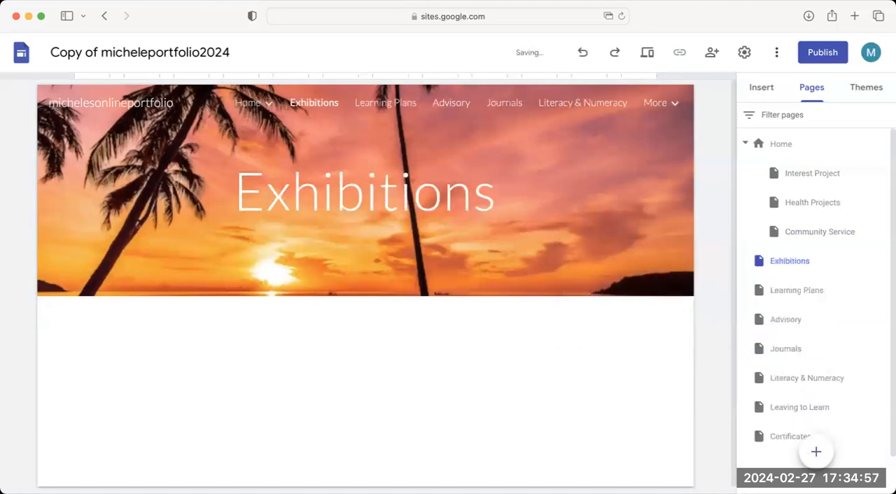
# Nest the Exhibitions, Learning Plans and Advisory pages under Home, placing them below Community Service in the order Advisory, Learning Plans, Exhibitions.
pyautogui.moveTo(781, 263)
pyautogui.mouseDown()
pyautogui.moveTo(820, 208)
pyautogui.moveTo(809, 217)
pyautogui.mouseUp()
pyautogui.moveTo(801, 263); pyautogui.dragTo(803, 223)
pyautogui.moveTo(794, 294); pyautogui.dragTo(805, 254)
pyautogui.moveTo(785, 319); pyautogui.dragTo(805, 260)
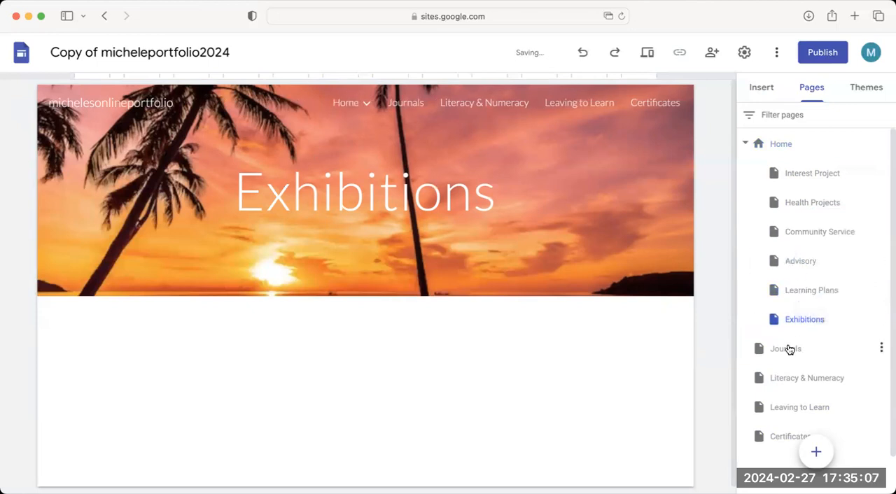
# Nest Journals, Literacy & Numeracy, Leaving to Learn and Certificates under Home between Community Service and Advisory, with Certificates directly below Literacy & Numeracy.
pyautogui.moveTo(788, 343); pyautogui.dragTo(802, 254)
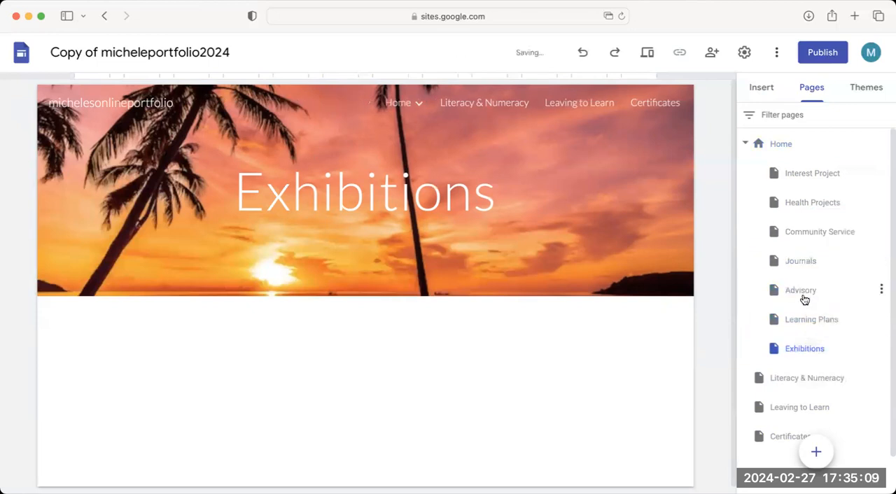
pyautogui.moveTo(793, 376); pyautogui.dragTo(802, 250)
pyautogui.moveTo(793, 407); pyautogui.dragTo(809, 283)
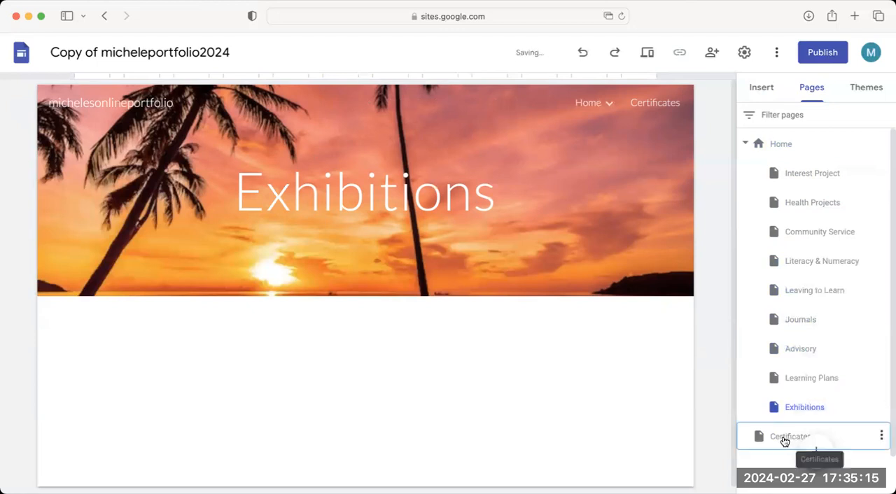
pyautogui.moveTo(789, 438); pyautogui.dragTo(813, 273)
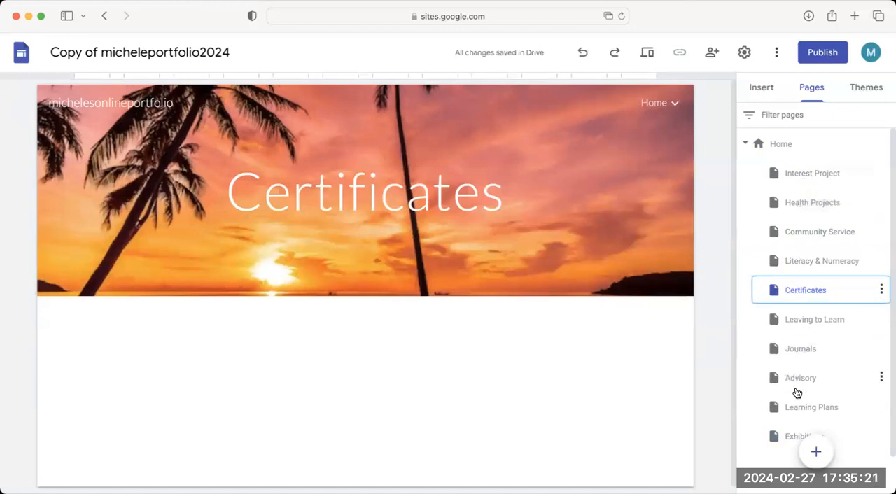
# Check the subpages nested under Home in the page list and in the site's navigation.
pyautogui.click(745, 144)
pyautogui.click(746, 146)
pyautogui.click(674, 105)
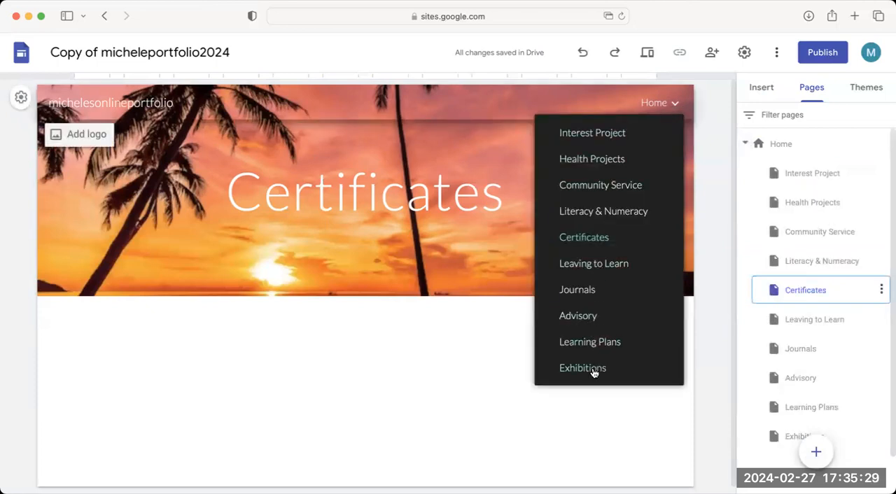
# Open the Home page and link its Certificates heading to the site's Certificates page.
pyautogui.click(652, 106)
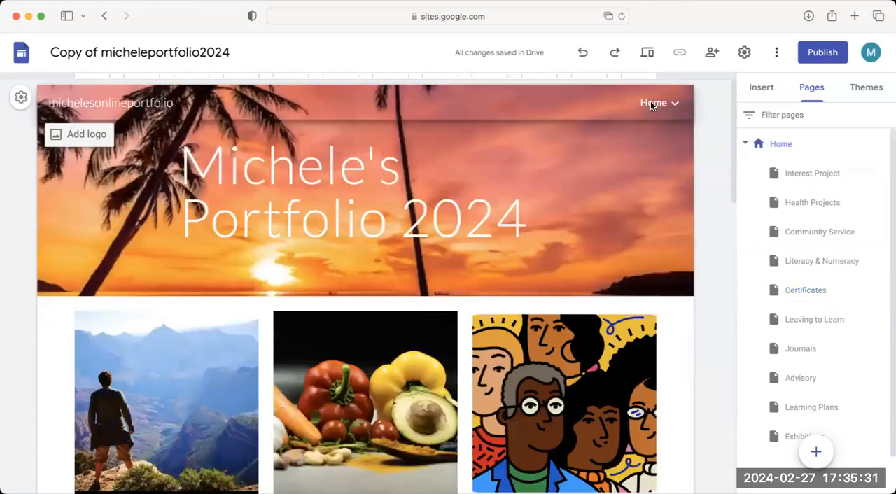
pyautogui.scroll(-6, 121, 397)
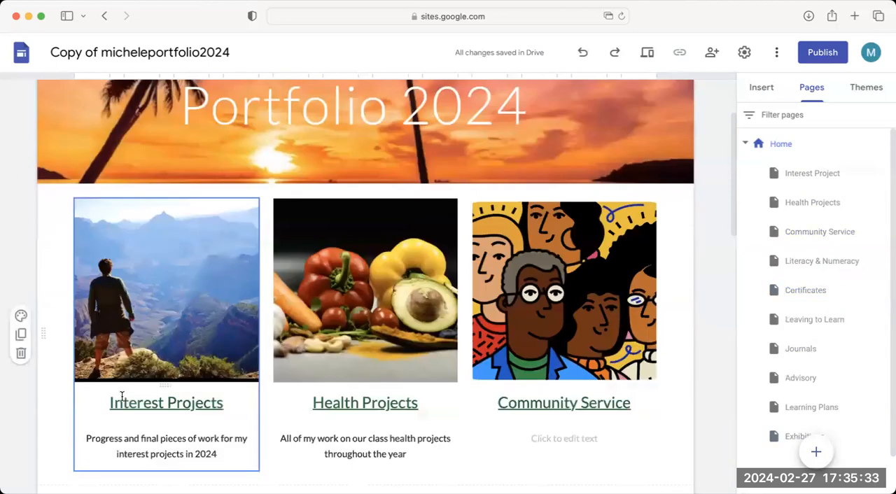
pyautogui.scroll(-1, 121, 397)
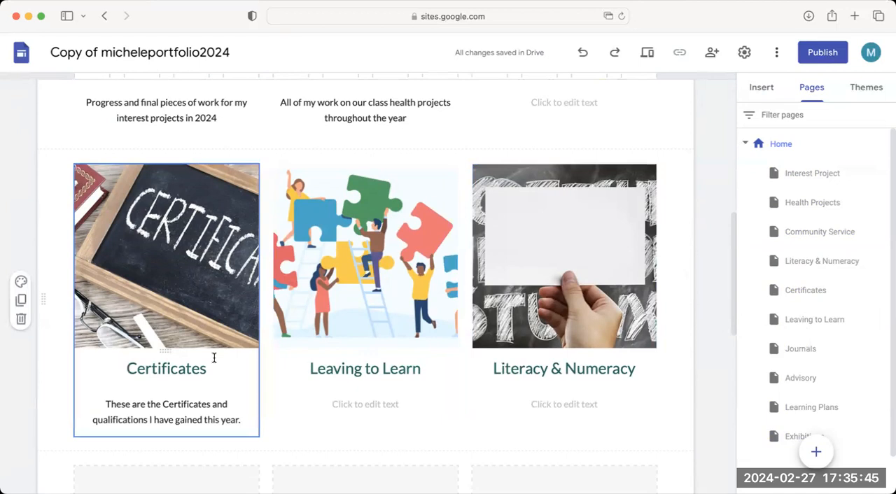
pyautogui.scroll(5, 214, 358)
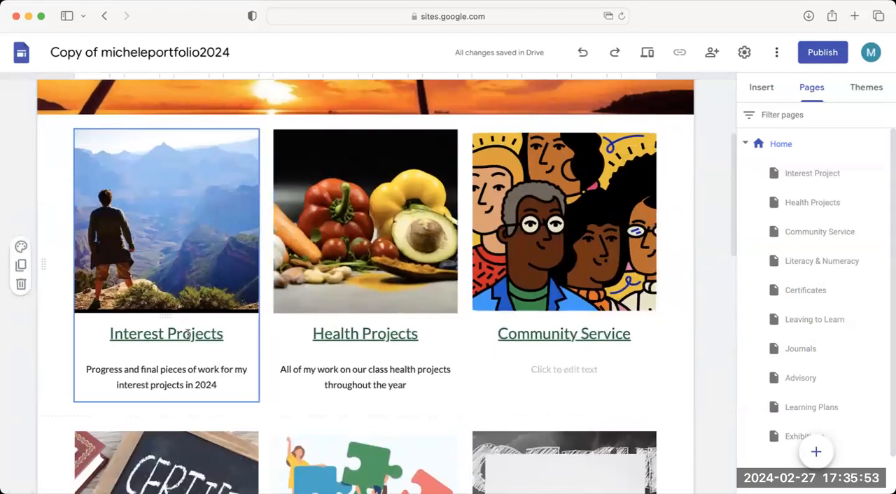
pyautogui.scroll(-5, 188, 335)
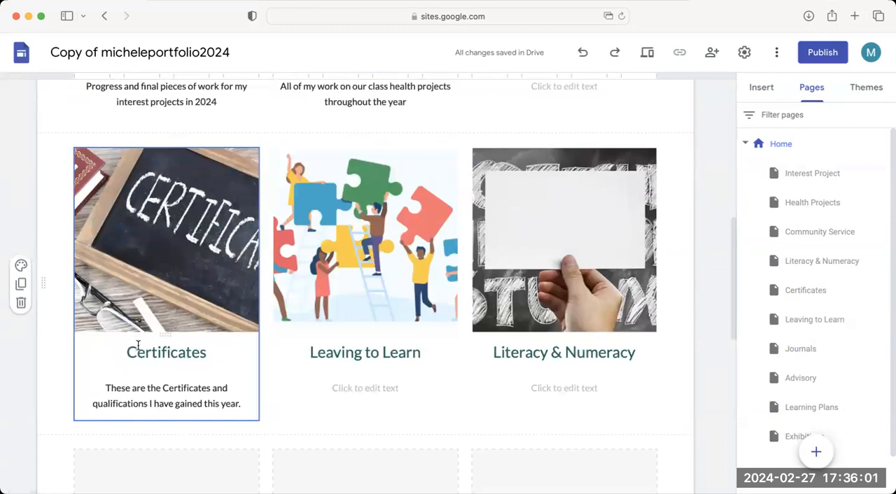
pyautogui.doubleClick(165, 353)
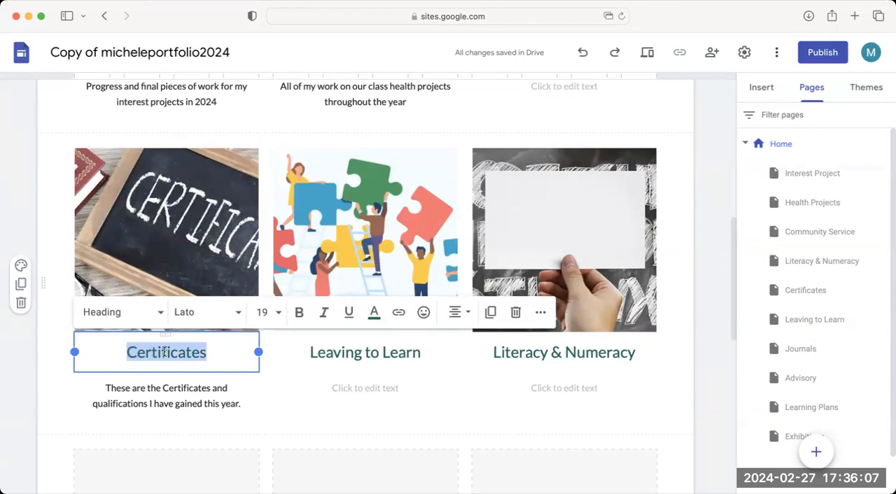
pyautogui.click(398, 315)
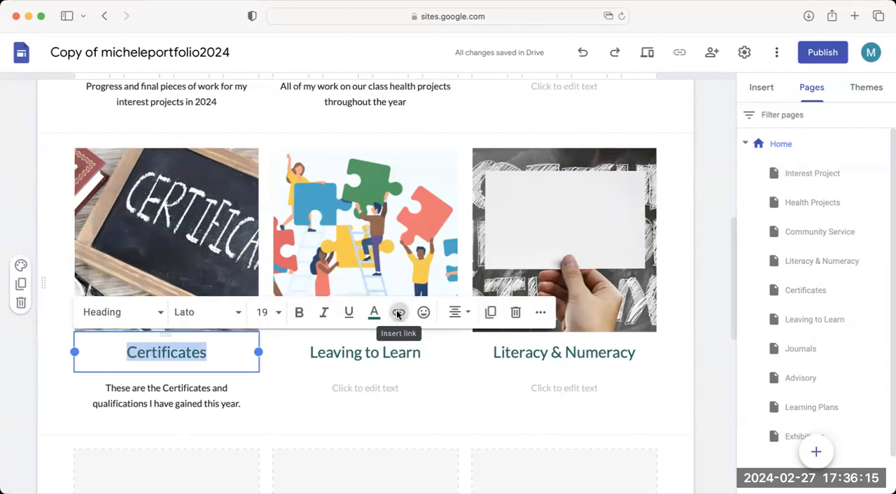
pyautogui.scroll(-1, 315, 359)
pyautogui.scroll(1, 315, 359)
pyautogui.scroll(-2, 315, 359)
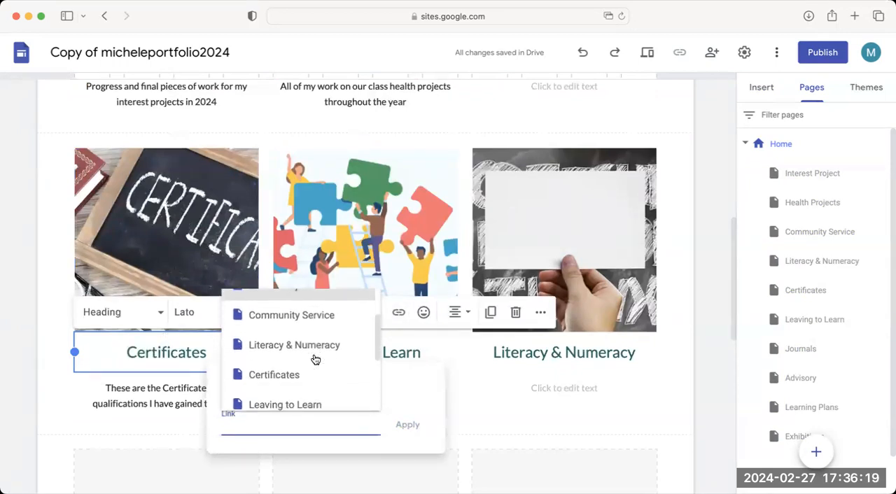
pyautogui.click(290, 356)
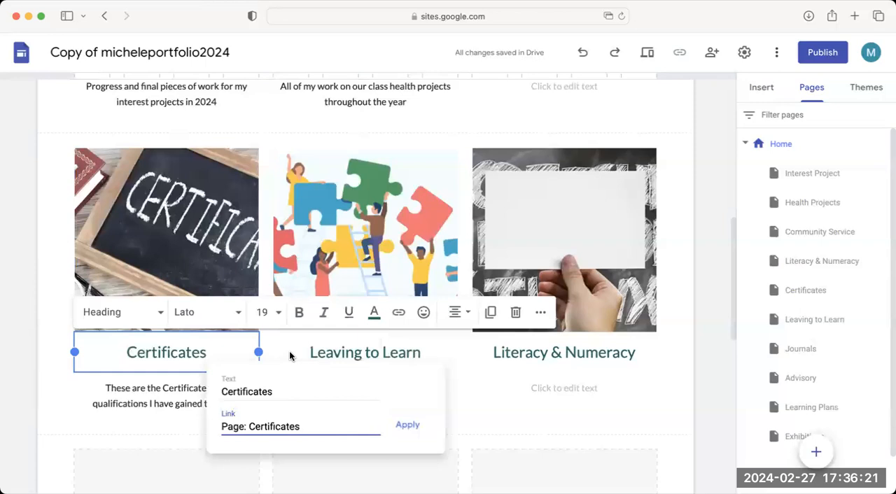
pyautogui.click(408, 427)
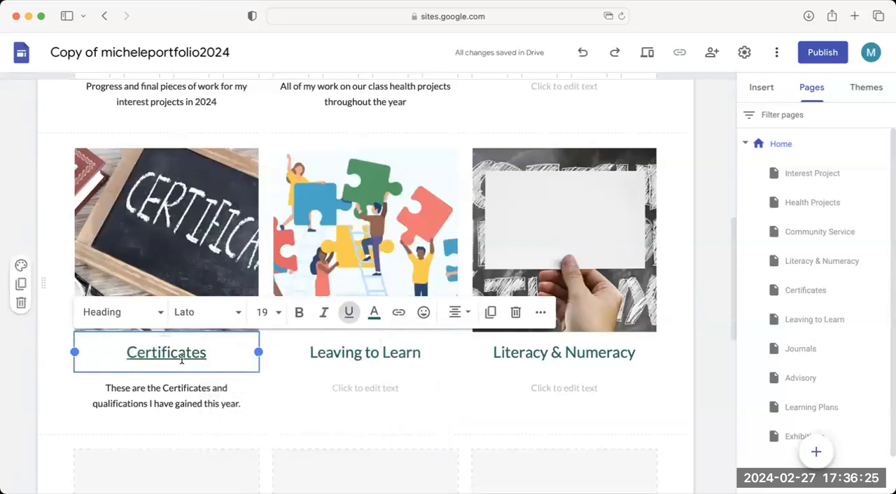
# Link the Leaving to Learn heading on the Home page to the Leaving to Learn page.
pyautogui.click(310, 353)
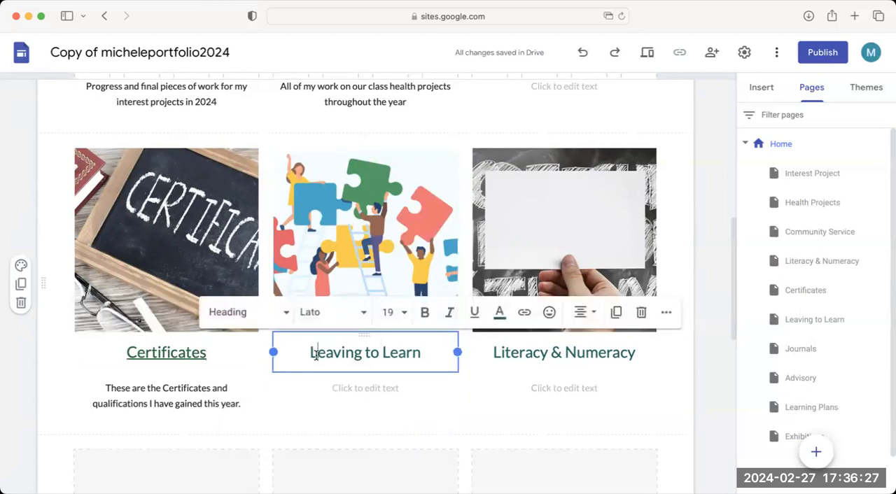
pyautogui.moveTo(310, 354); pyautogui.dragTo(444, 357)
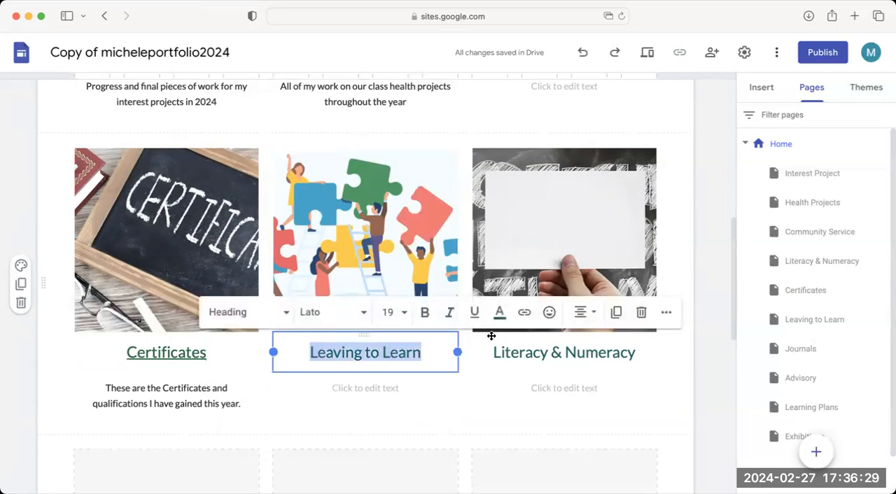
pyautogui.click(525, 315)
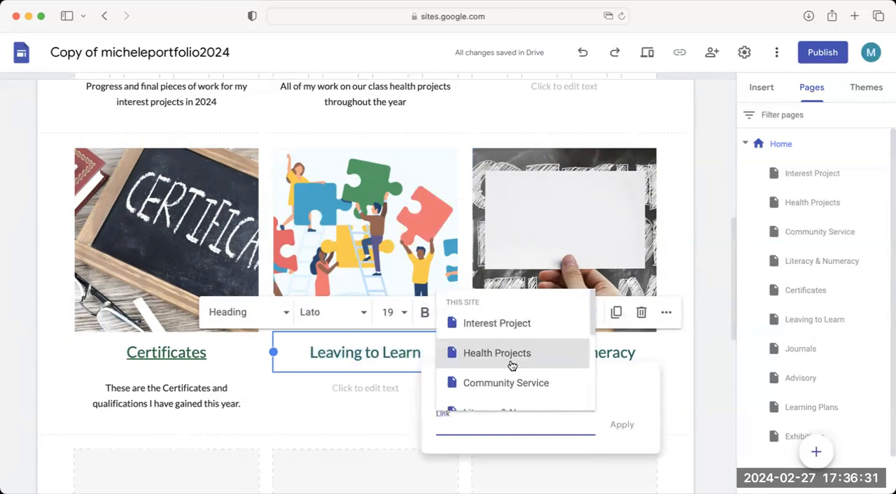
pyautogui.scroll(-2, 514, 364)
pyautogui.scroll(-1, 513, 365)
pyautogui.click(516, 374)
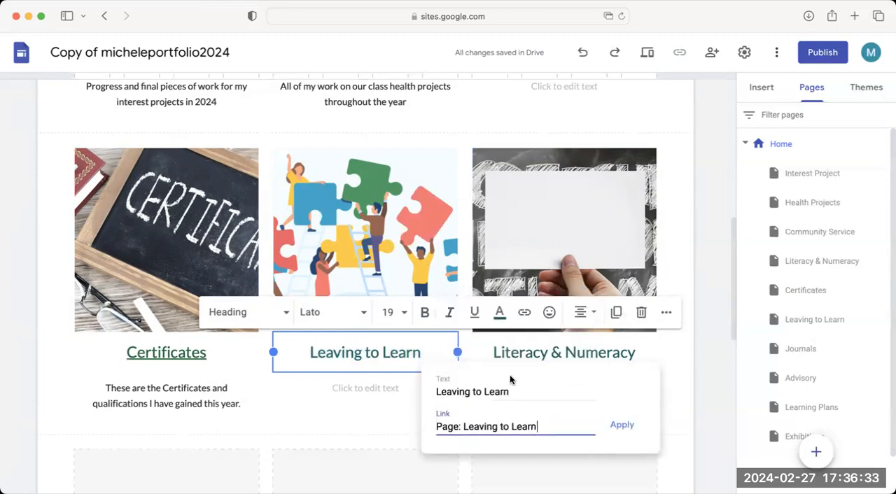
pyautogui.click(616, 429)
# Link the full Literacy & Numeracy heading on the Home page to the Literacy & Numeracy page.
pyautogui.click(516, 352)
pyautogui.moveTo(513, 352); pyautogui.dragTo(654, 352)
pyautogui.click(530, 353)
pyautogui.moveTo(493, 353); pyautogui.dragTo(656, 350)
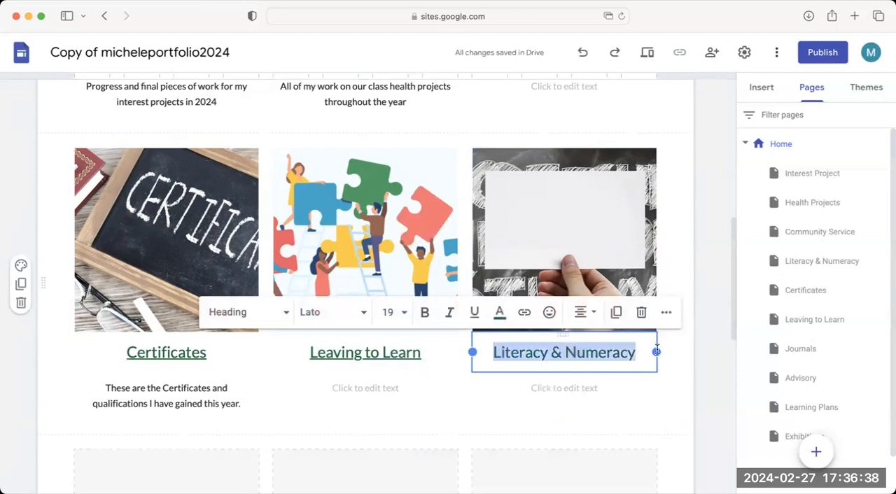
pyautogui.click(526, 312)
pyautogui.scroll(-2, 721, 371)
pyautogui.scroll(-1, 721, 369)
pyautogui.scroll(-2, 718, 378)
pyautogui.scroll(-1, 708, 368)
pyautogui.scroll(4, 707, 360)
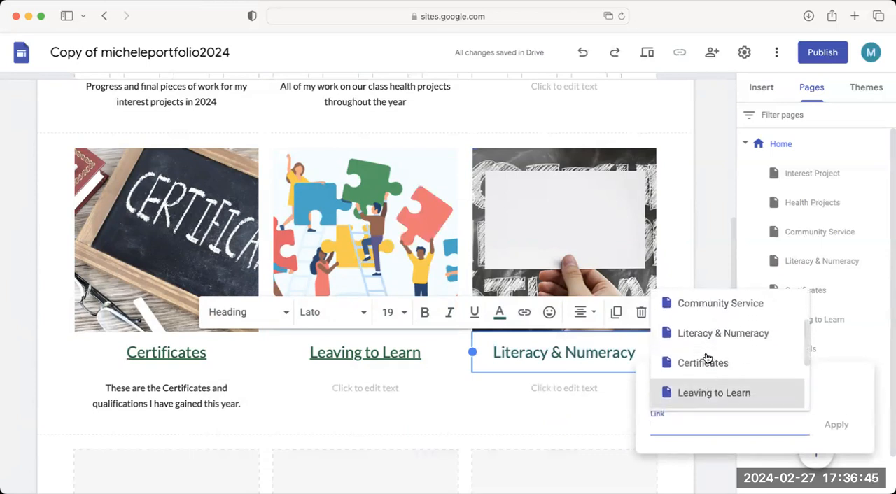
pyautogui.scroll(1, 704, 350)
pyautogui.click(700, 342)
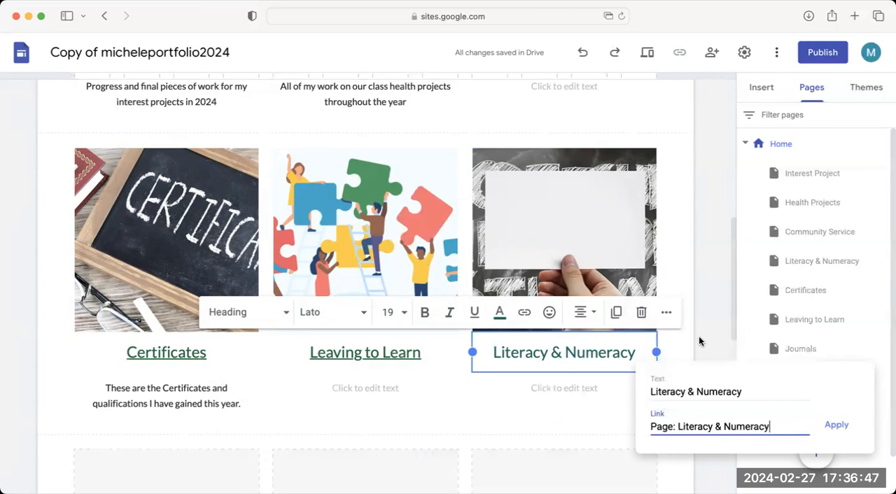
pyautogui.click(835, 424)
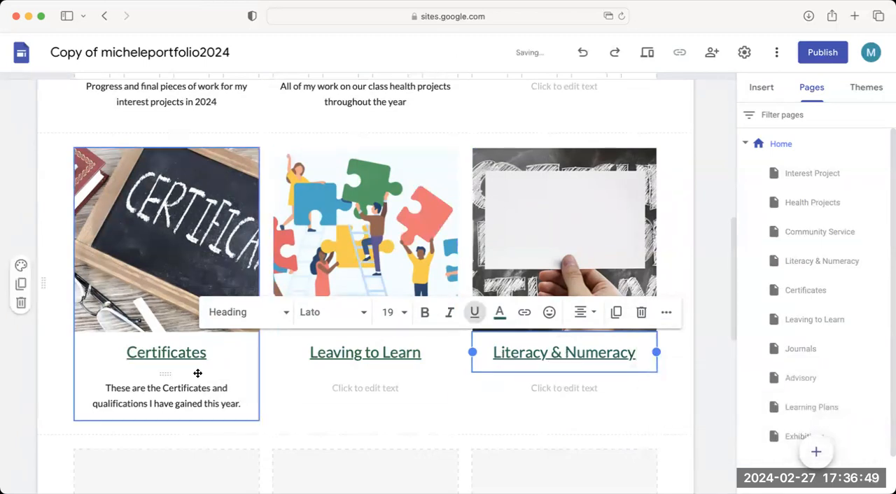
# Link the Journals heading in the next row of sections to the Journals page.
pyautogui.scroll(-5, 199, 372)
pyautogui.scroll(-2, 196, 376)
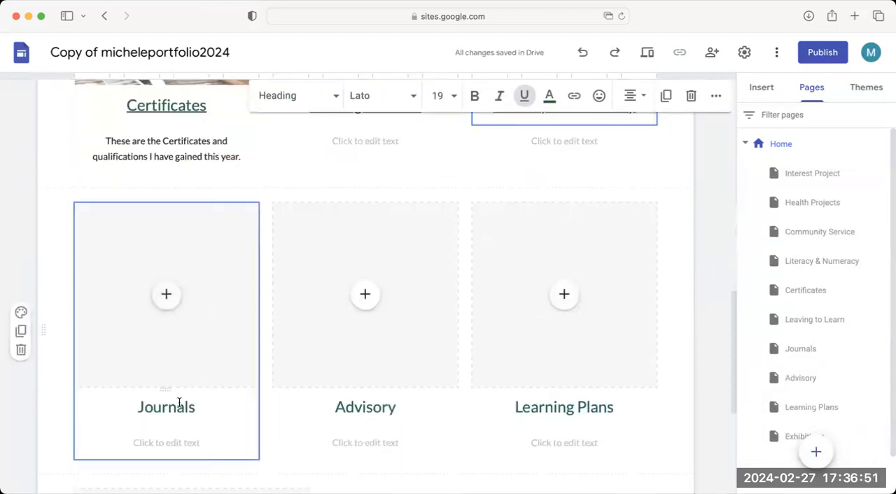
pyautogui.doubleClick(180, 404)
pyautogui.click(394, 365)
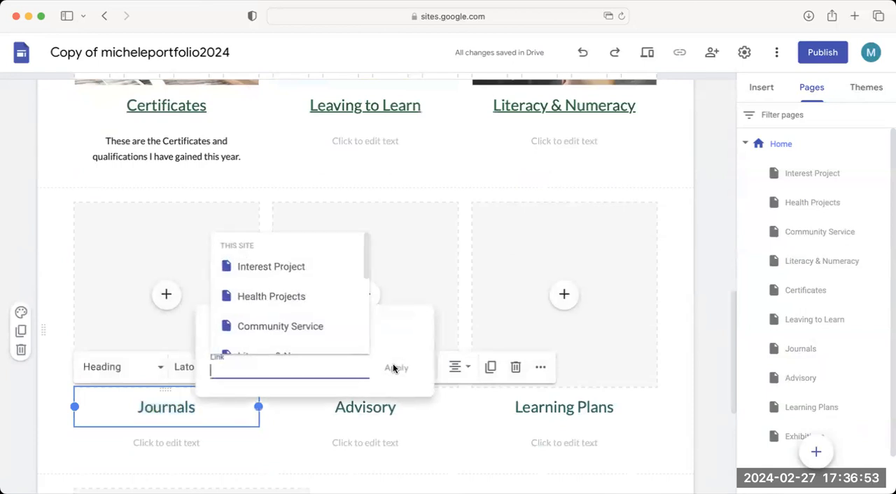
pyautogui.scroll(-1, 289, 314)
pyautogui.scroll(-1, 289, 314)
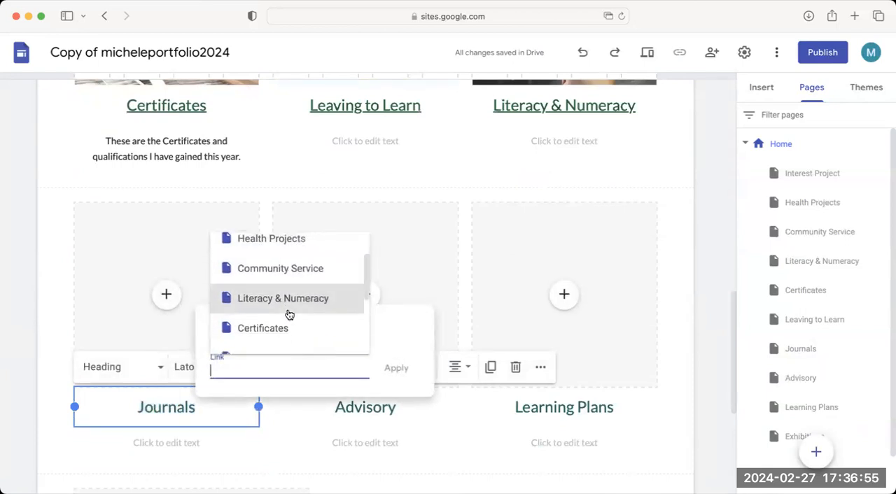
pyautogui.scroll(-2, 286, 312)
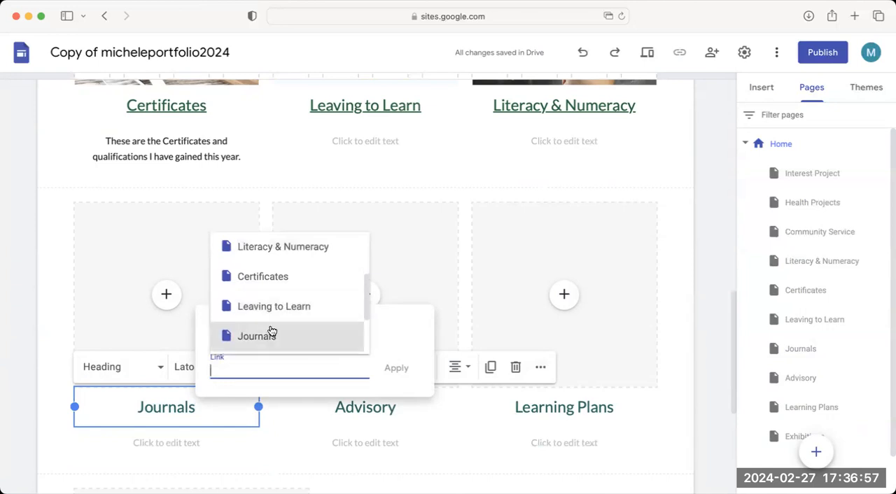
pyautogui.click(269, 337)
pyautogui.click(408, 369)
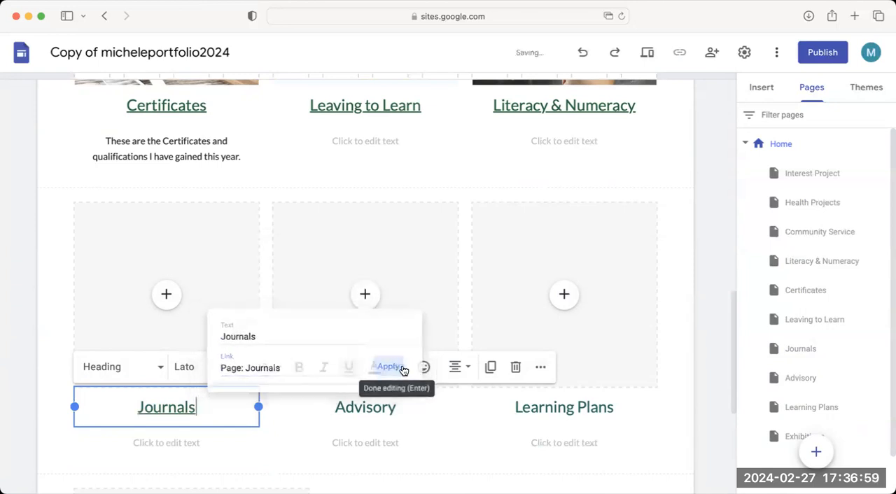
# Link the Advisory heading on the Home page to the Advisory page.
pyautogui.doubleClick(374, 409)
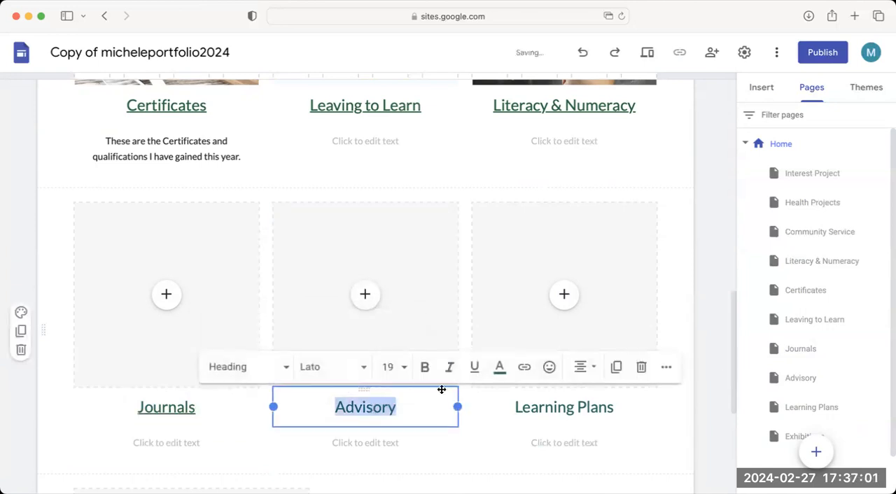
pyautogui.click(524, 367)
pyautogui.scroll(-3, 492, 323)
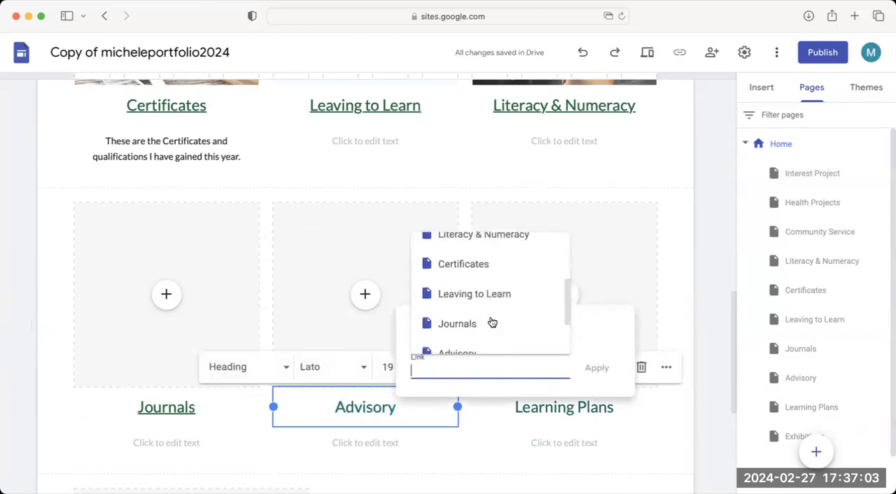
pyautogui.scroll(-2, 490, 320)
pyautogui.click(469, 308)
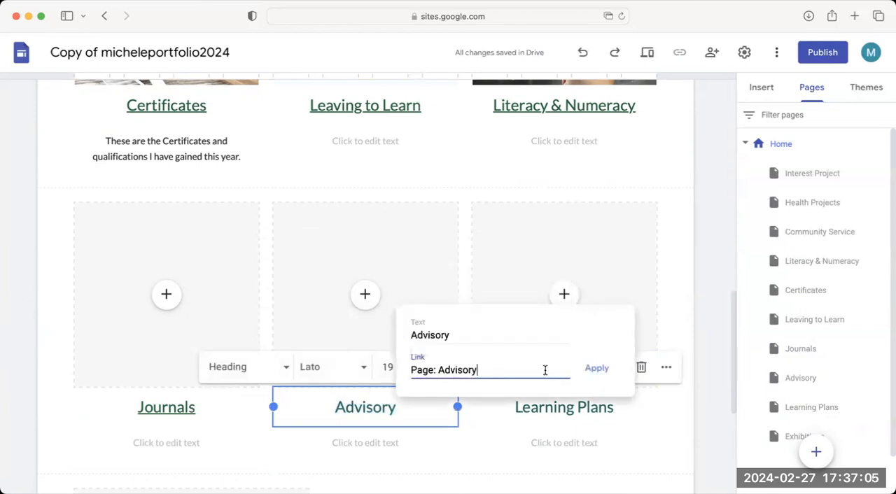
pyautogui.click(595, 369)
# Link the full Learning Plans heading on the Home page to the Learning Plans page.
pyautogui.click(549, 408)
pyautogui.moveTo(545, 407); pyautogui.dragTo(622, 409)
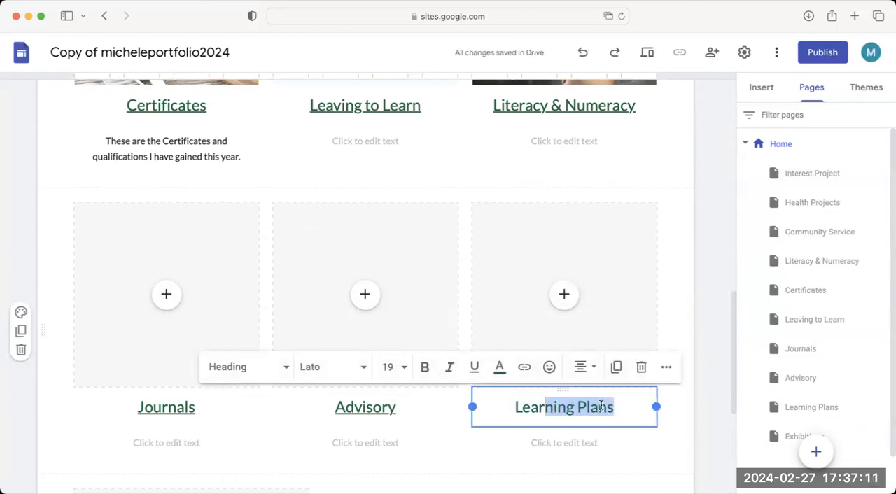
pyautogui.click(527, 407)
pyautogui.moveTo(516, 407); pyautogui.dragTo(636, 408)
pyautogui.click(524, 367)
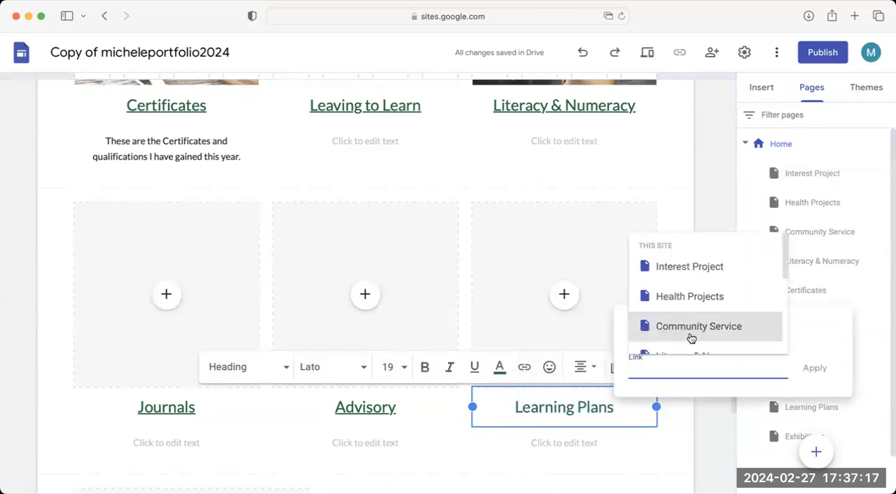
pyautogui.scroll(-2, 690, 336)
pyautogui.scroll(-2, 690, 335)
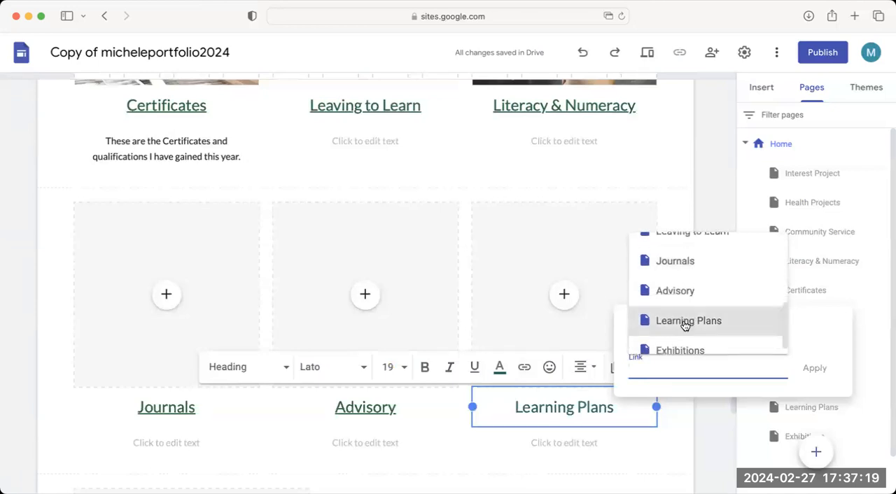
pyautogui.click(686, 323)
pyautogui.click(812, 367)
# Link the Exhibitions! title at the end of the Home page to the Exhibitions page.
pyautogui.scroll(-3, 350, 366)
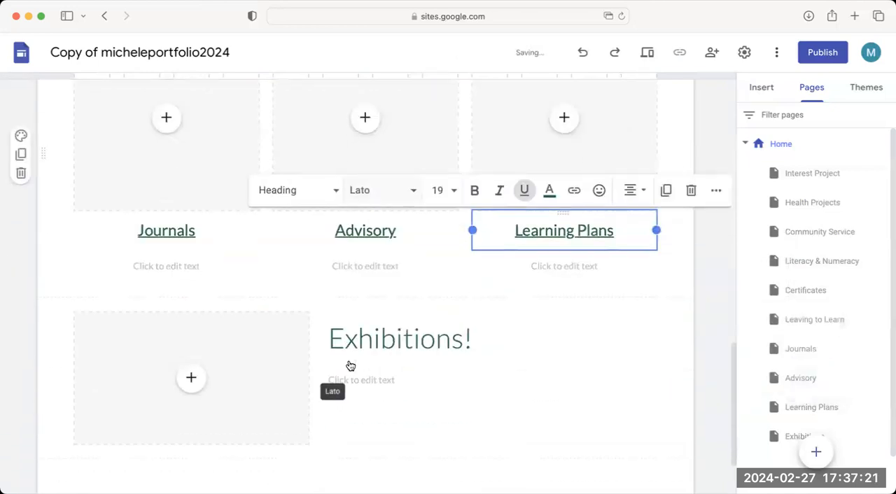
pyautogui.tripleClick(346, 336)
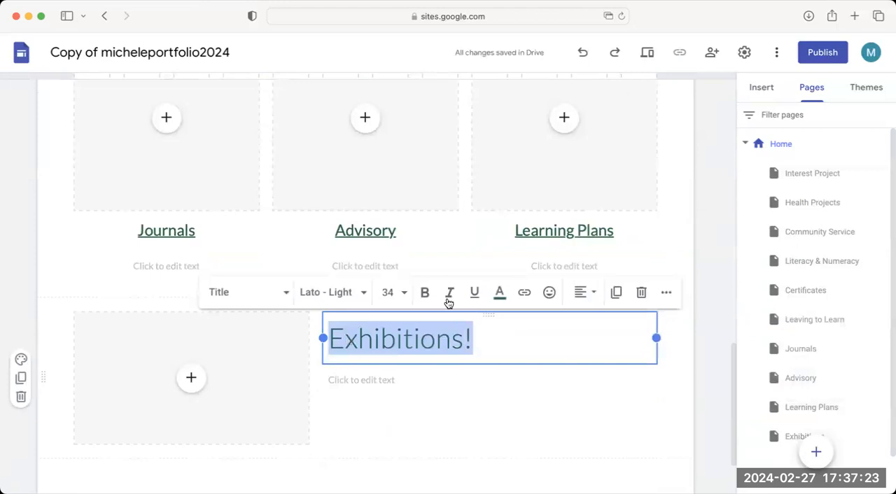
pyautogui.click(525, 294)
pyautogui.scroll(-5, 536, 371)
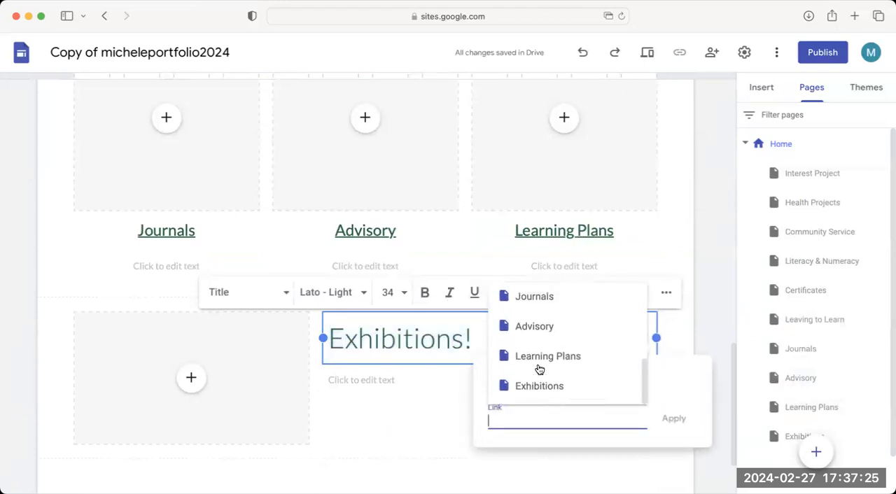
pyautogui.click(539, 389)
pyautogui.click(674, 421)
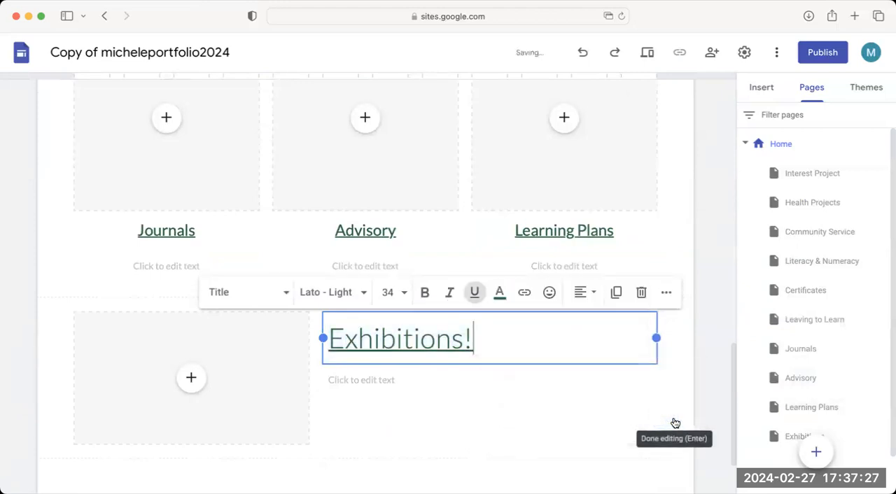
pyautogui.click(679, 360)
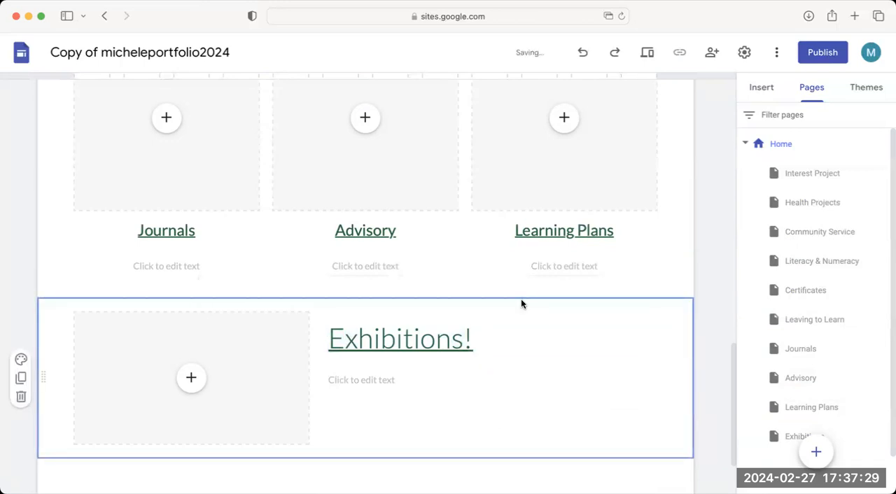
# Preview the site from the Home page and look over the linked section headings.
pyautogui.scroll(5, 521, 303)
pyautogui.scroll(7, 520, 303)
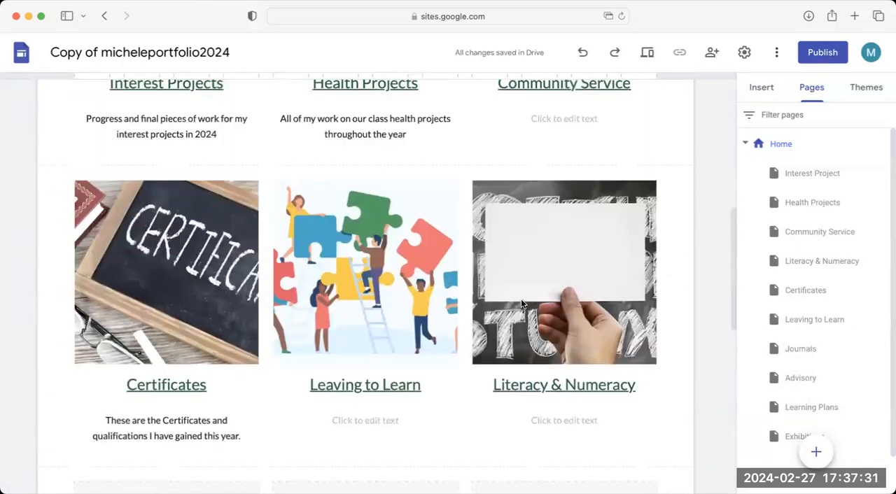
pyautogui.scroll(2, 521, 304)
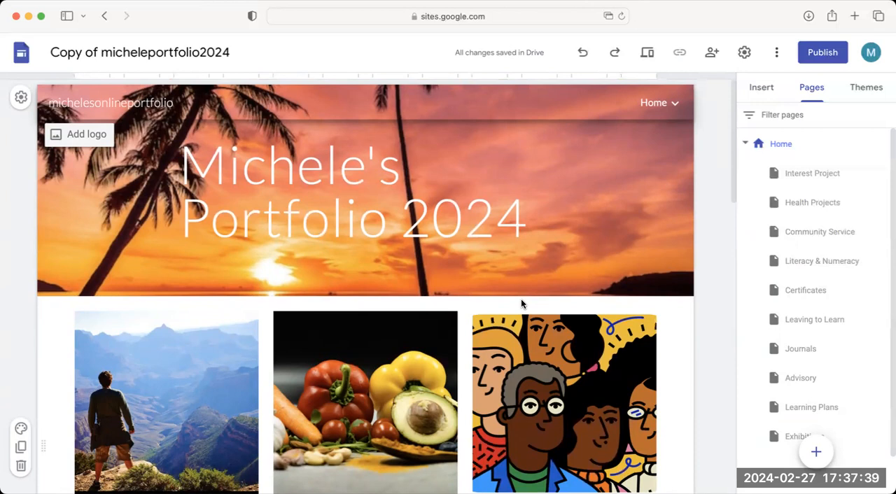
pyautogui.click(646, 55)
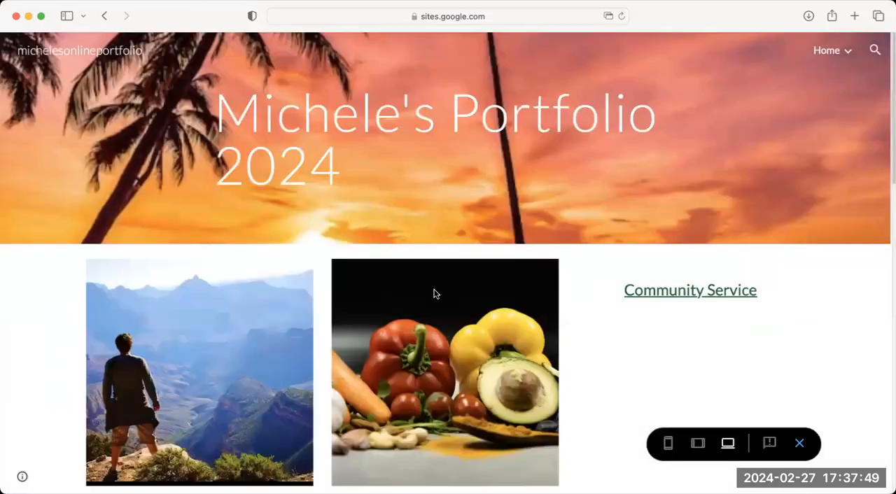
pyautogui.scroll(-5, 59, 345)
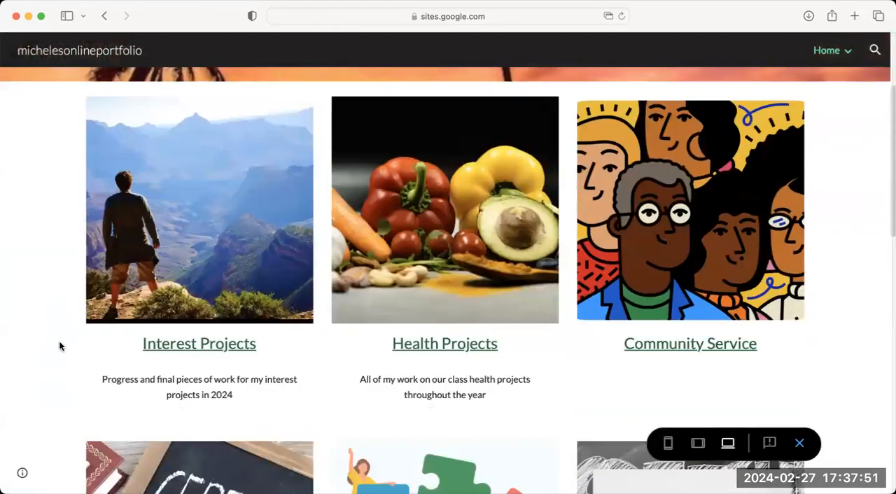
pyautogui.scroll(-3, 59, 345)
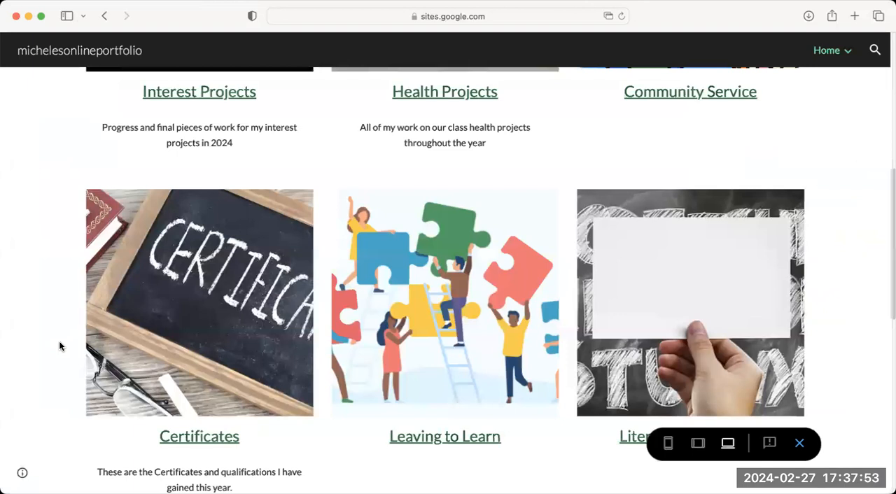
pyautogui.scroll(3, 59, 345)
pyautogui.scroll(1, 70, 317)
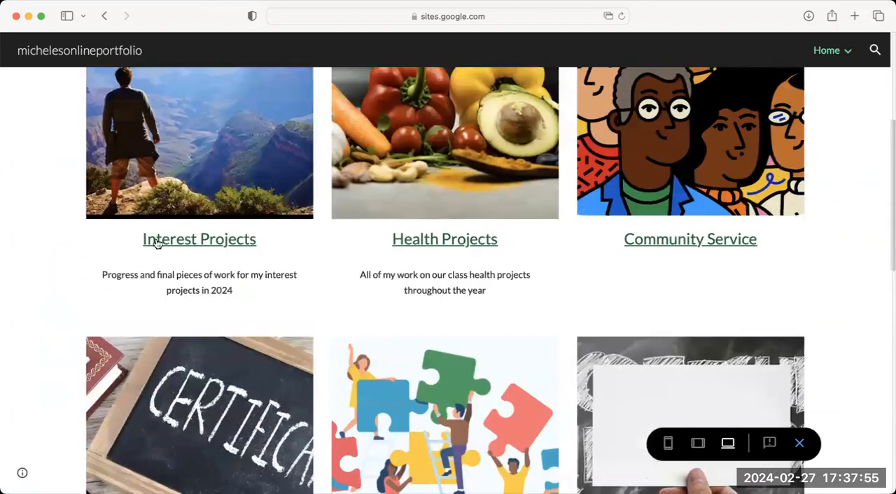
# Test the Interest Projects heading link in the preview and examine the page it opens.
pyautogui.click(196, 242)
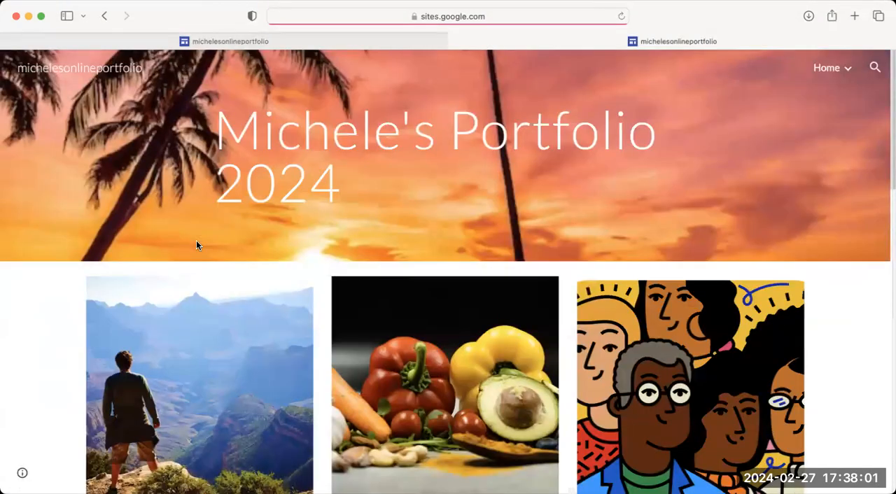
pyautogui.scroll(-3, 196, 244)
pyautogui.scroll(-4, 197, 245)
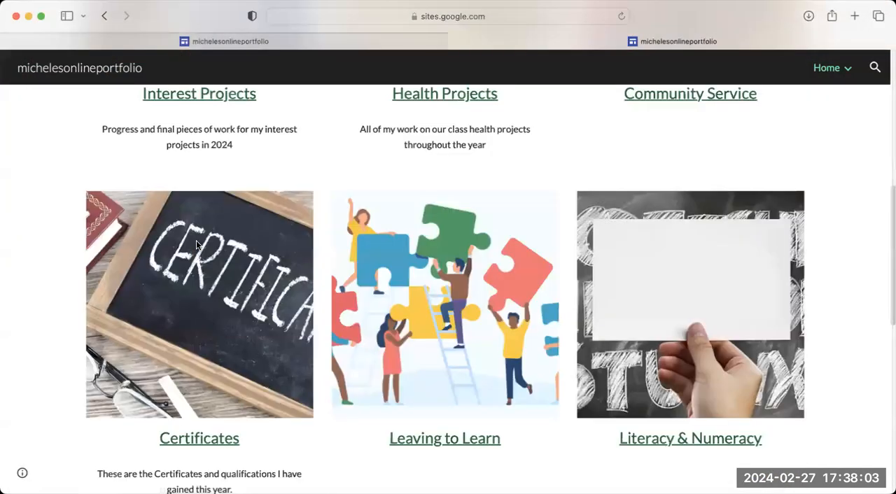
pyautogui.scroll(3, 197, 244)
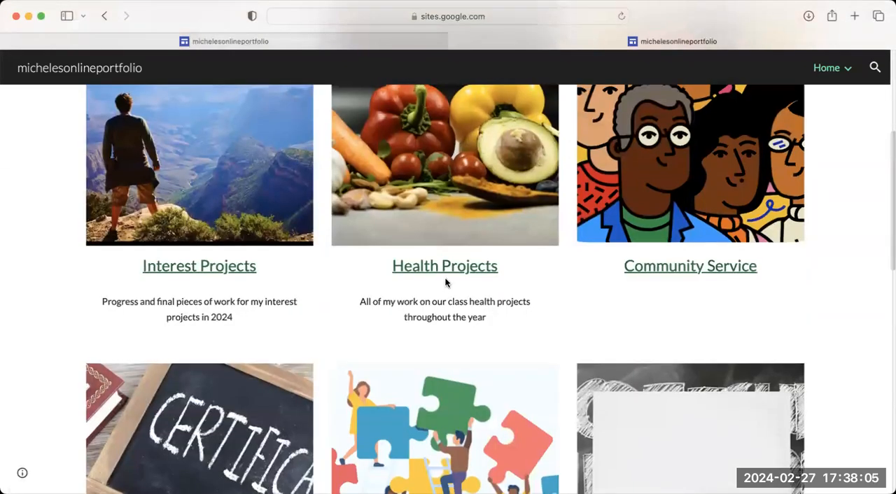
# Test the Certificates heading link in the preview and return to the Home page.
pyautogui.scroll(-4, 445, 279)
pyautogui.click(196, 360)
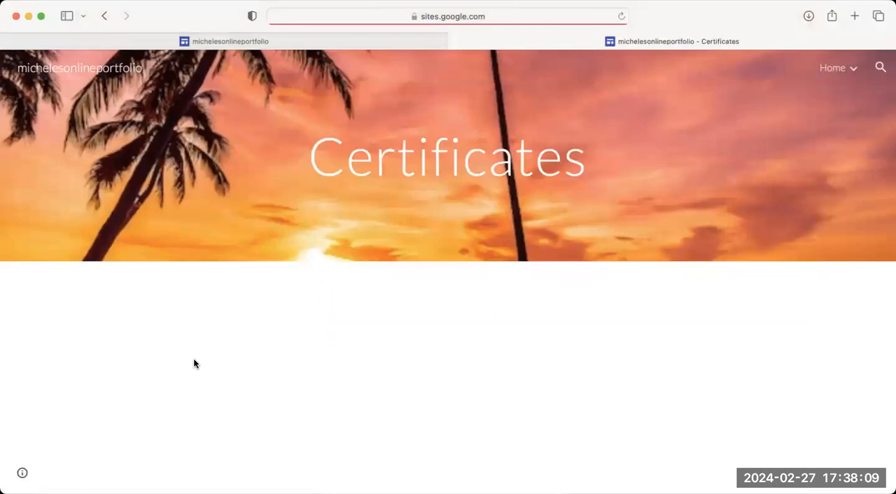
pyautogui.click(831, 68)
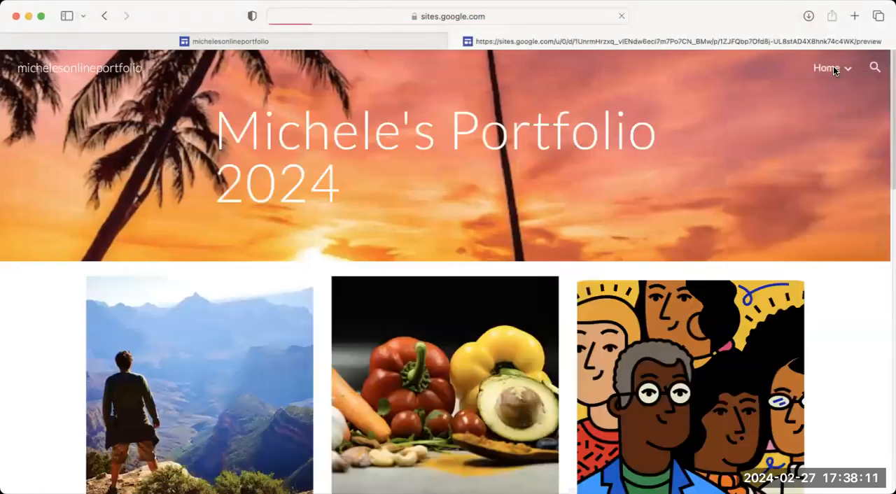
# Test the Health Projects and Community Service heading links in the preview.
pyautogui.scroll(-2, 350, 406)
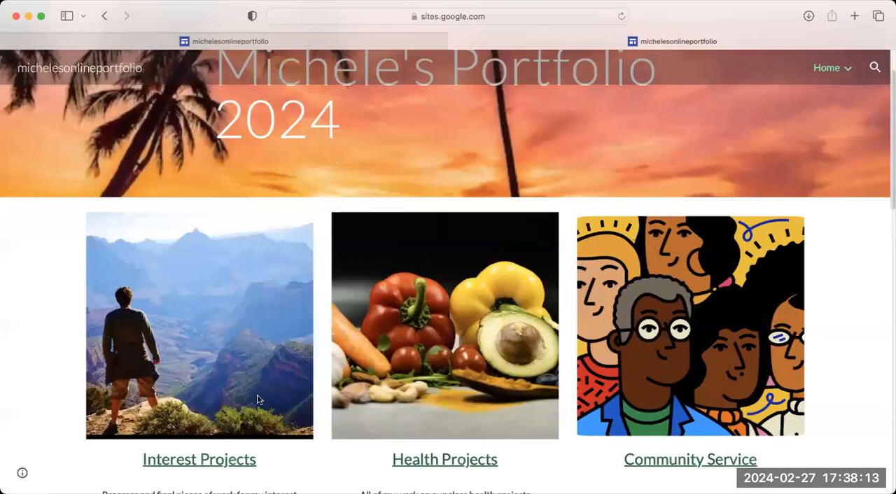
pyautogui.scroll(-2, 336, 392)
pyautogui.click(432, 378)
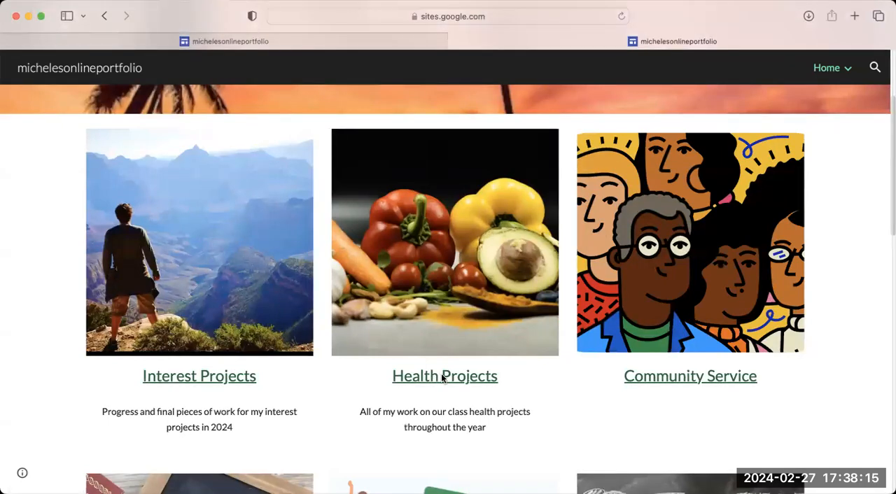
pyautogui.scroll(-2, 441, 374)
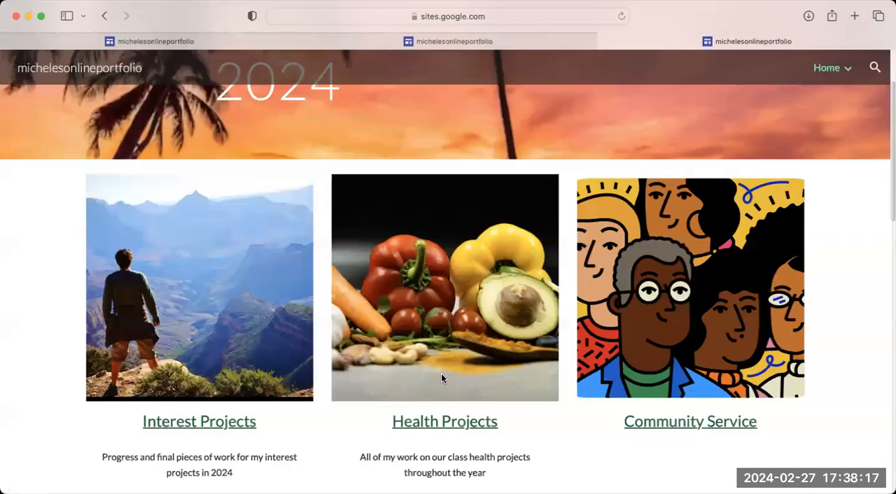
pyautogui.scroll(-2, 639, 364)
pyautogui.click(642, 351)
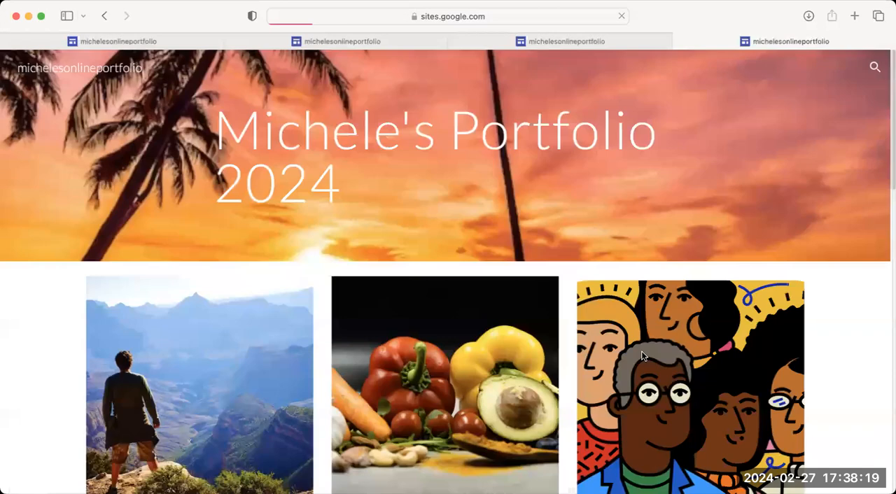
# Open Home from the preview's site navigation and check the first row of section headings.
pyautogui.scroll(-4, 641, 357)
pyautogui.scroll(3, 809, 102)
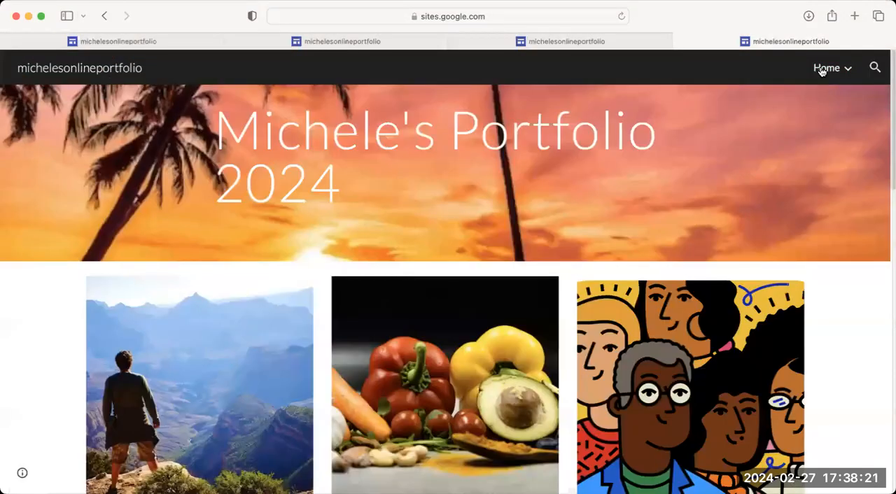
pyautogui.click(822, 71)
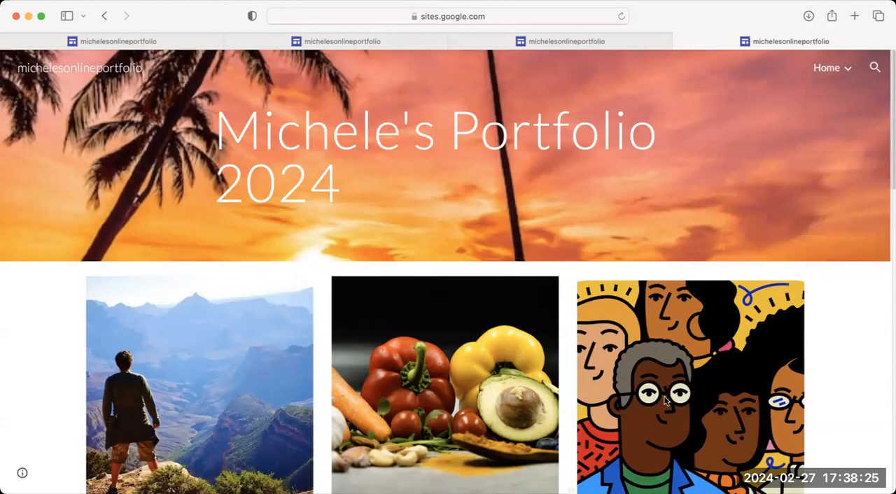
pyautogui.scroll(-1, 599, 199)
pyautogui.scroll(-1, 599, 203)
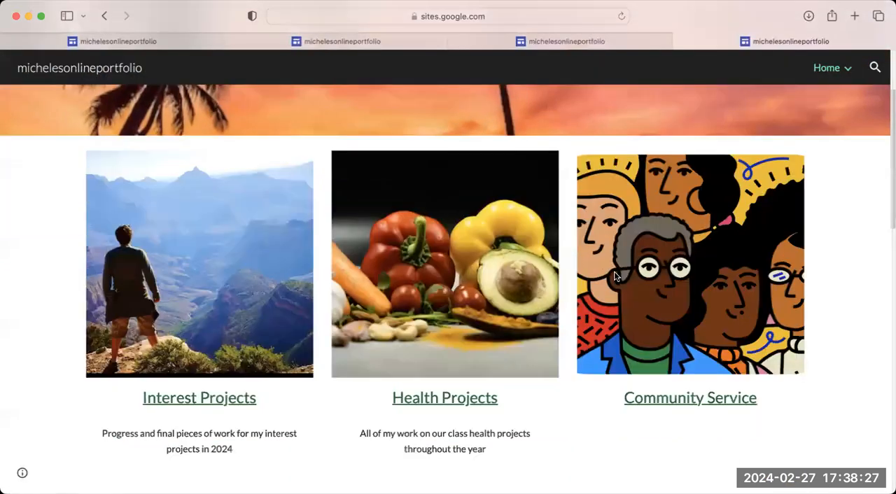
pyautogui.scroll(2, 737, 94)
pyautogui.moveTo(826, 68)
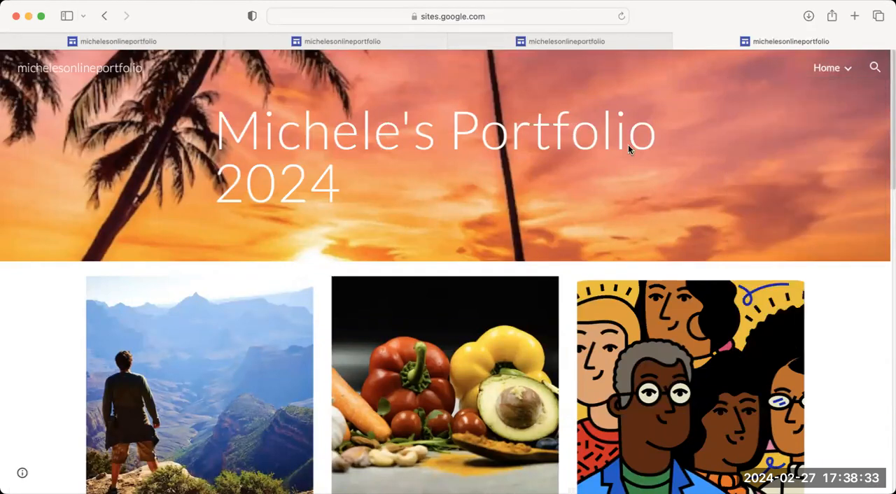
# Review the previewed Home page down to the Exhibitions! heading and check the subpages listed under Home.
pyautogui.scroll(-1, 693, 305)
pyautogui.scroll(-15, 816, 457)
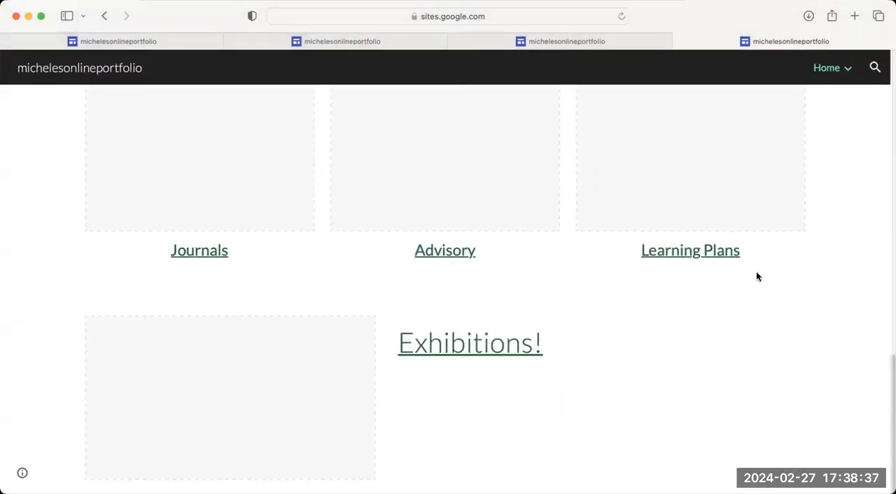
pyautogui.scroll(15, 755, 273)
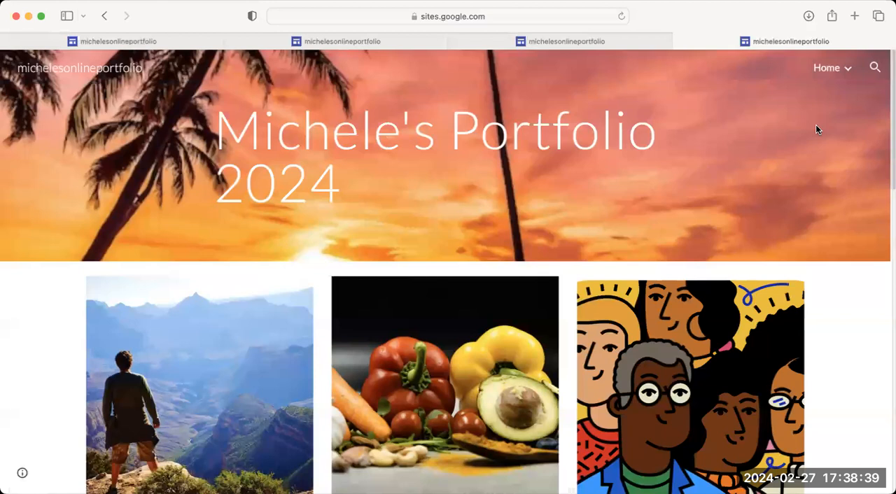
pyautogui.click(847, 67)
pyautogui.click(847, 72)
pyautogui.scroll(-5, 604, 39)
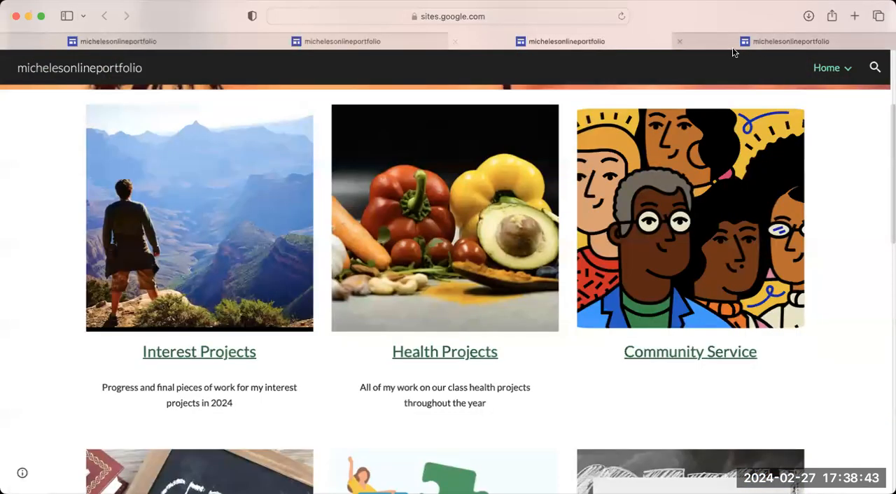
# Retest the Interest Projects heading link from the preceding preview tab and close the two last preview tabs.
pyautogui.click(760, 41)
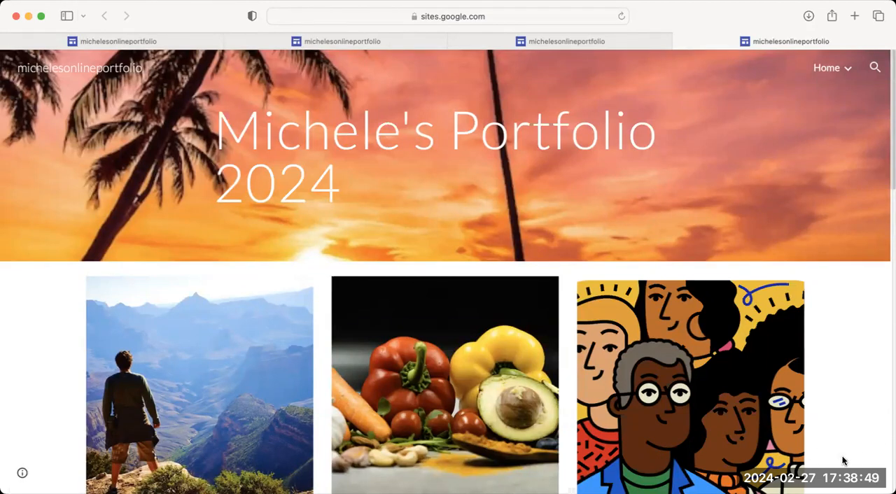
pyautogui.click(590, 39)
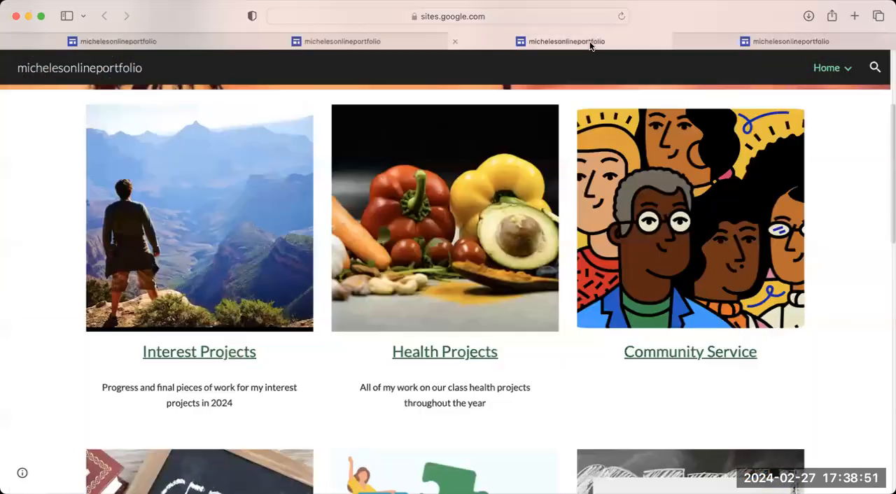
pyautogui.click(207, 352)
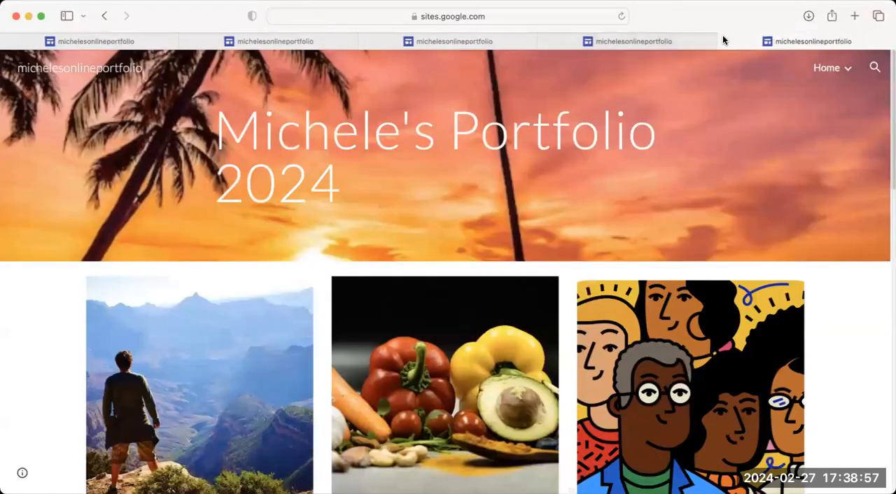
pyautogui.click(726, 41)
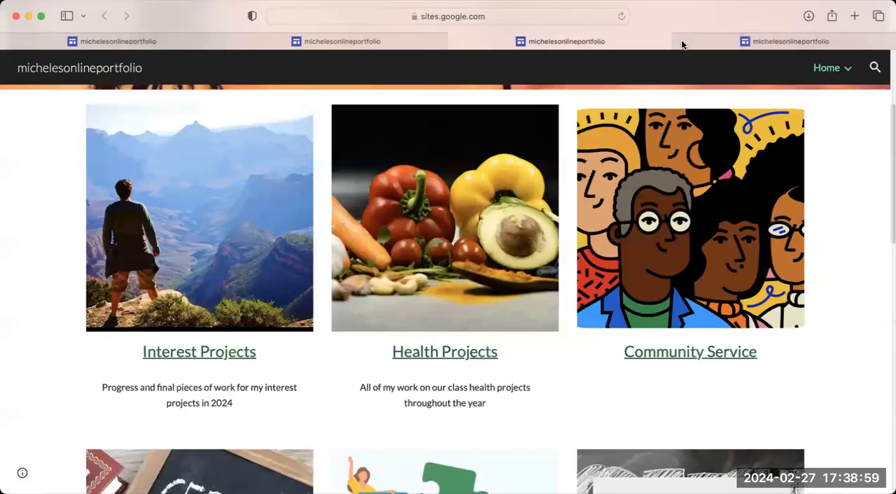
pyautogui.click(681, 40)
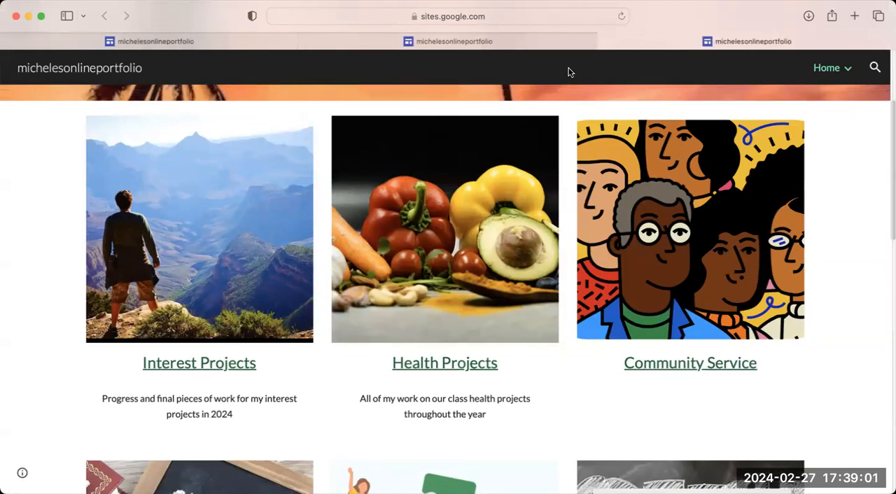
# Return to the original preview tab and exit the preview to get back to editing the Home page.
pyautogui.click(558, 43)
pyautogui.scroll(3, 390, 250)
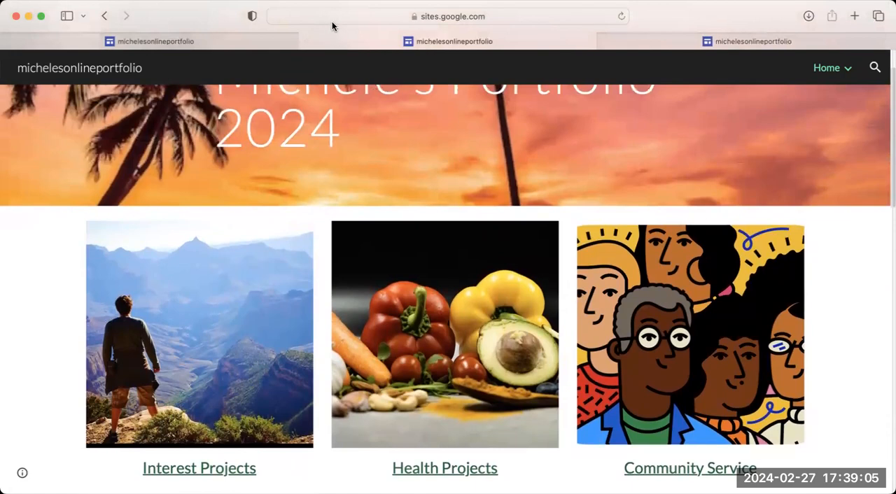
pyautogui.click(210, 42)
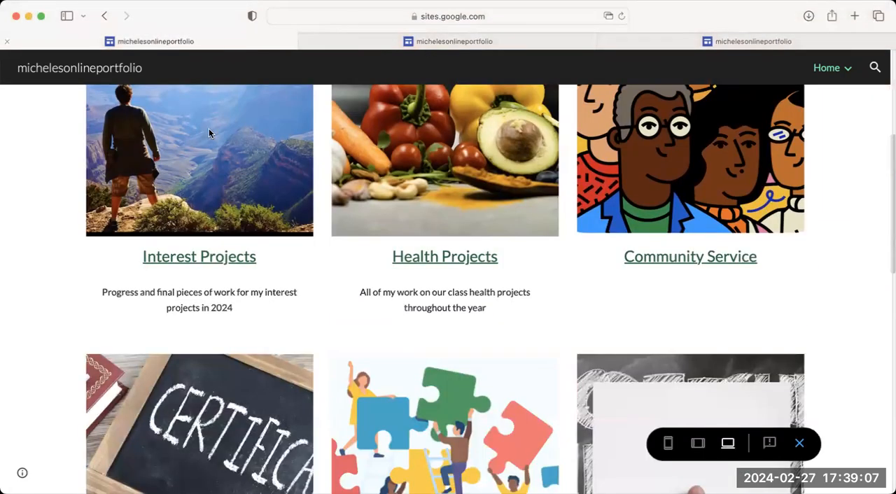
pyautogui.scroll(3, 214, 237)
pyautogui.scroll(5, 214, 235)
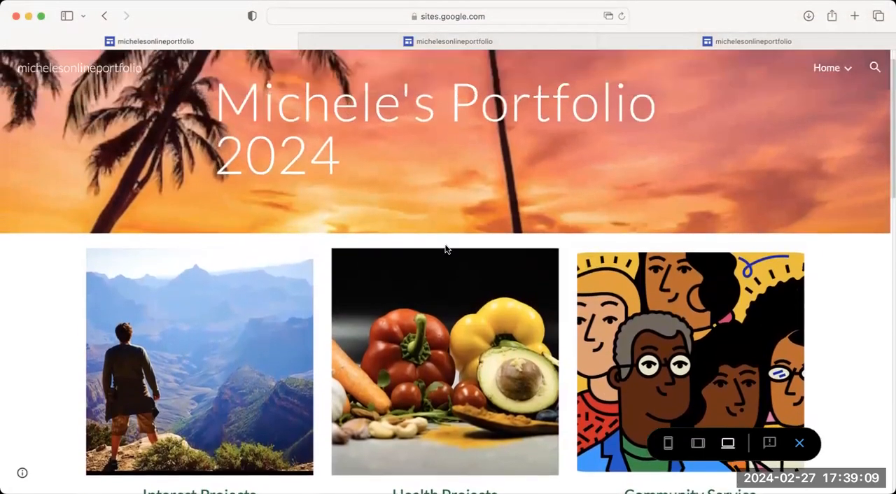
pyautogui.click(800, 445)
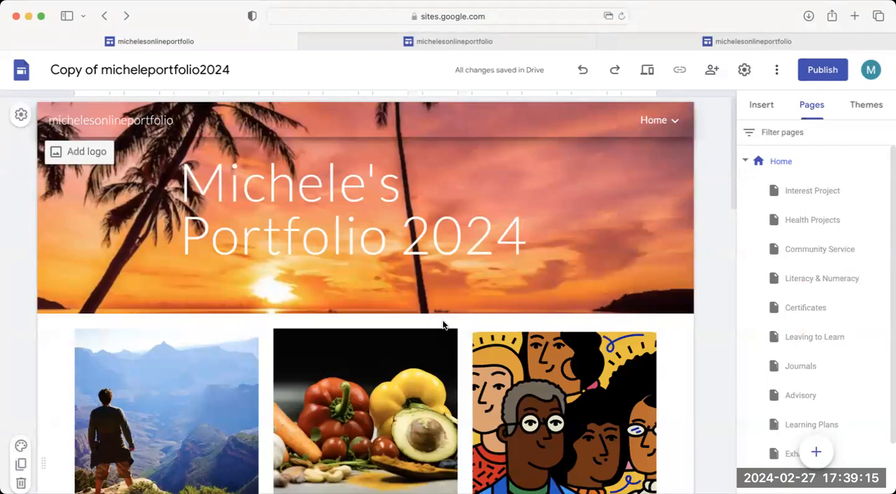
# Replace the web address behind the Interest Projects heading with a link to the site's Interest Project page.
pyautogui.scroll(-3, 442, 324)
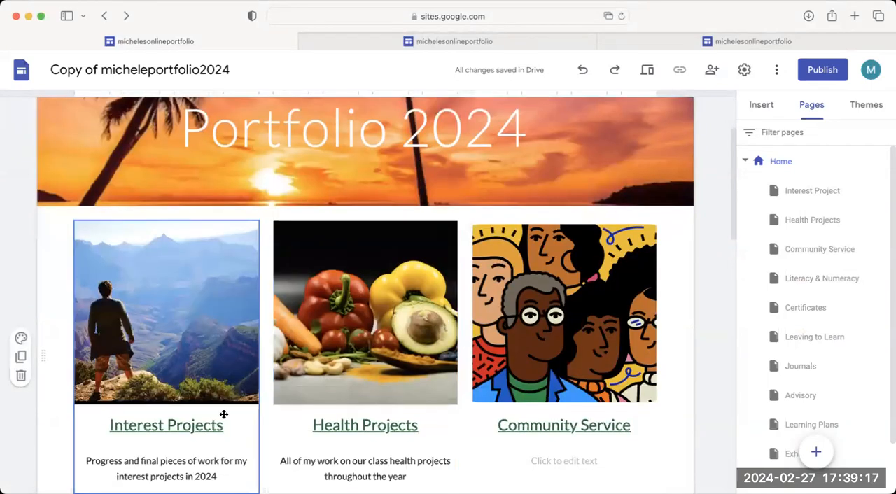
pyautogui.click(177, 427)
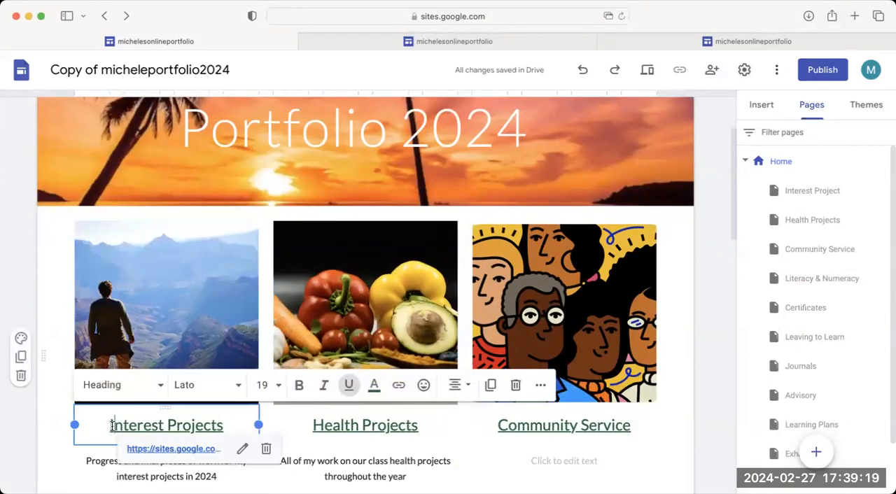
pyautogui.moveTo(110, 425); pyautogui.dragTo(236, 432)
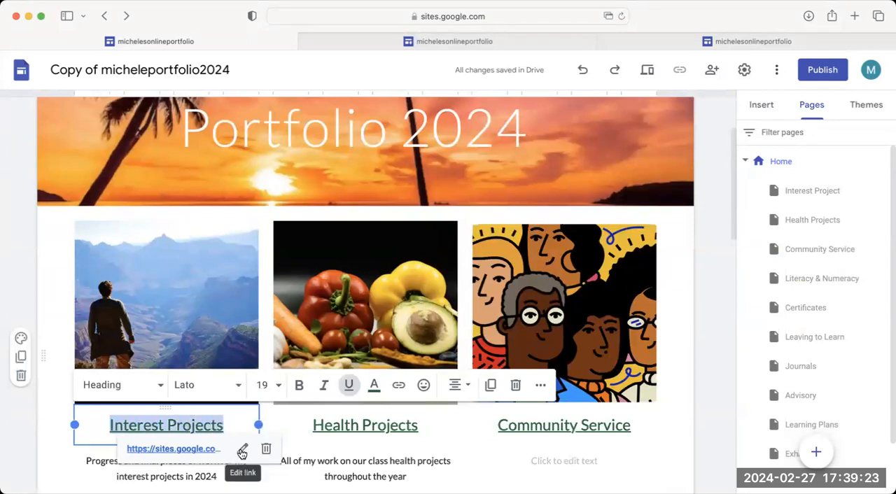
pyautogui.click(242, 451)
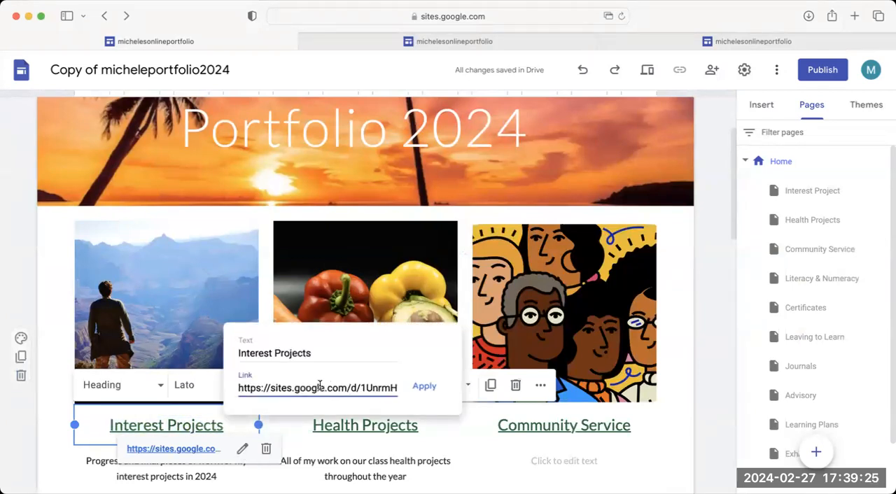
pyautogui.moveTo(238, 388); pyautogui.dragTo(470, 398)
pyautogui.press('BackSpace')
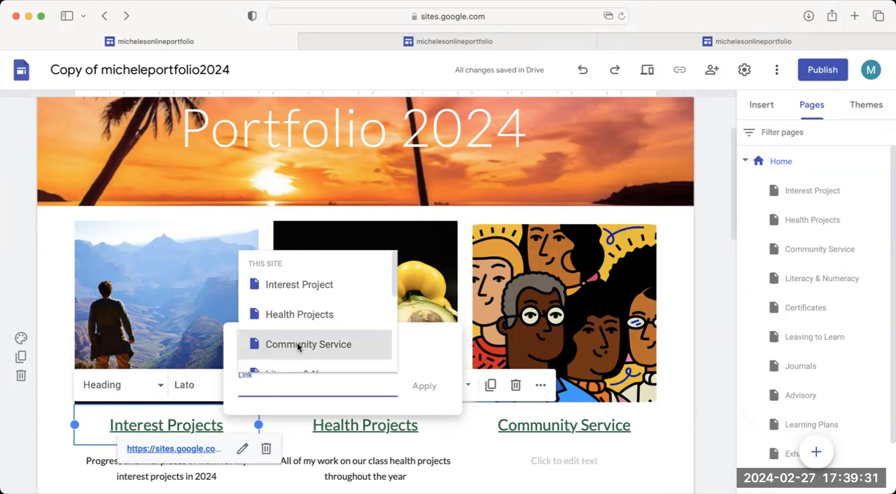
pyautogui.click(291, 283)
pyautogui.click(429, 387)
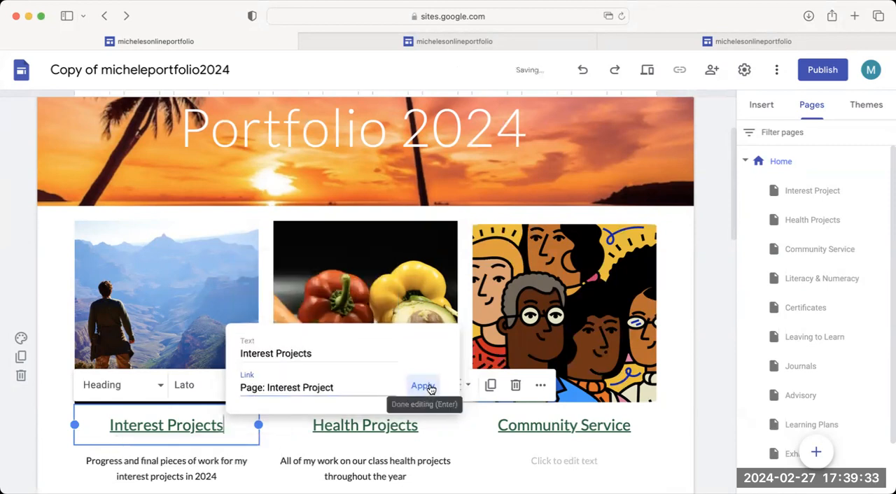
# Replace the Health Projects heading's web address with a link to the site's Health Projects page.
pyautogui.click(350, 428)
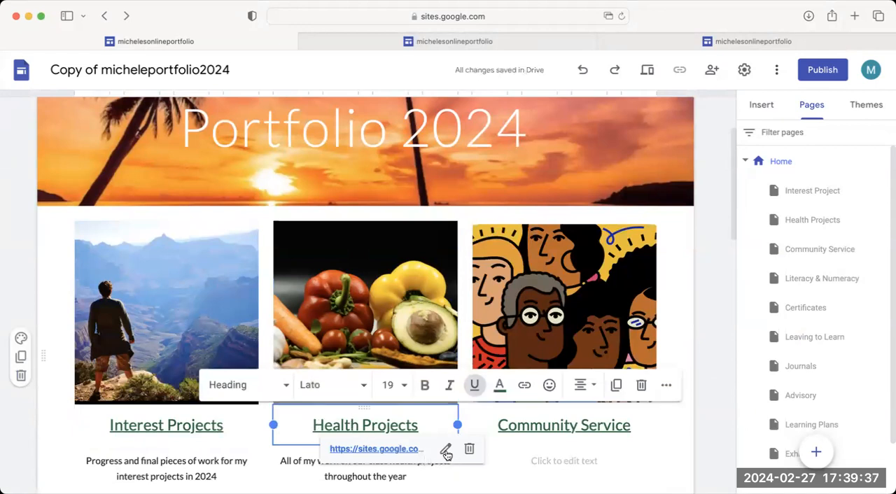
pyautogui.moveTo(310, 425); pyautogui.dragTo(427, 425)
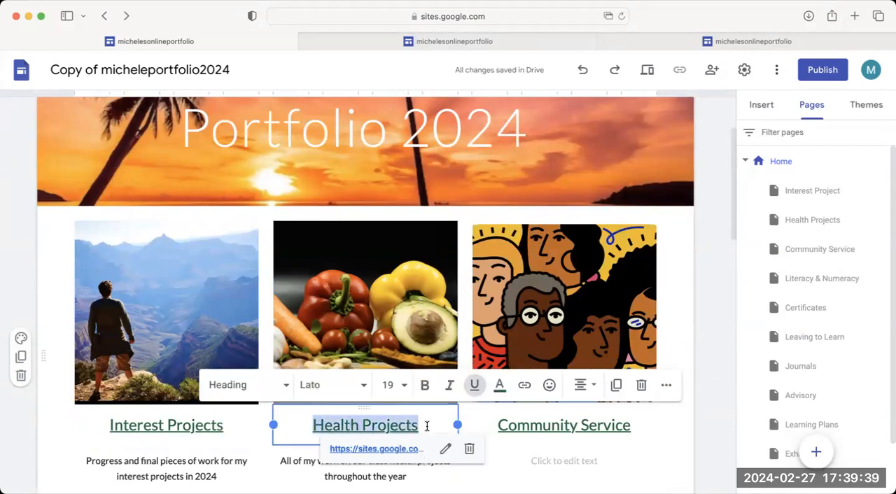
pyautogui.click(446, 451)
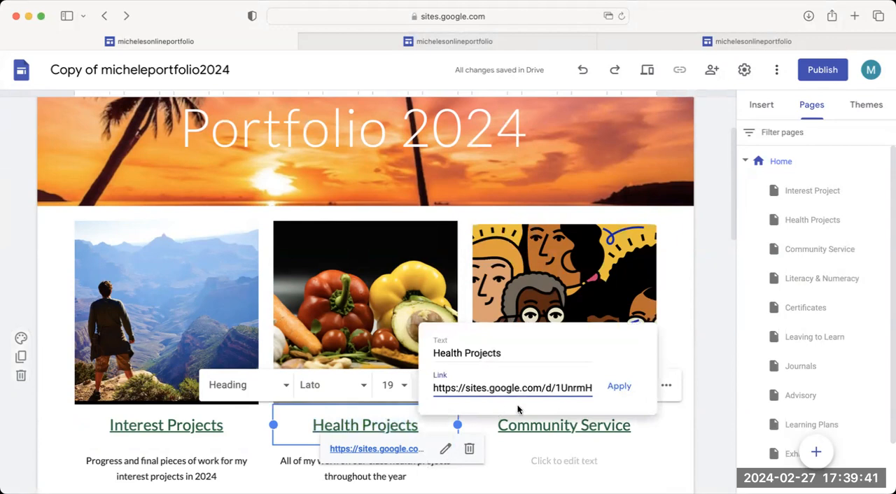
pyautogui.click(431, 387)
pyautogui.moveTo(434, 389); pyautogui.dragTo(670, 404)
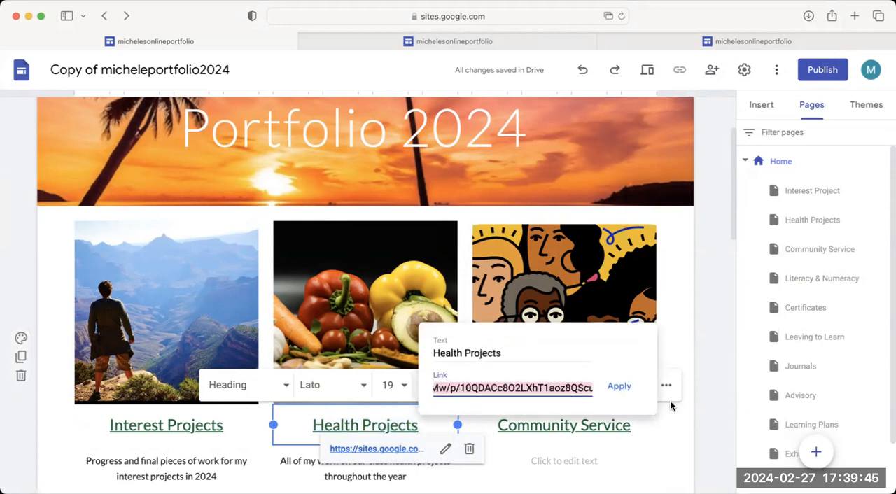
pyautogui.press('BackSpace')
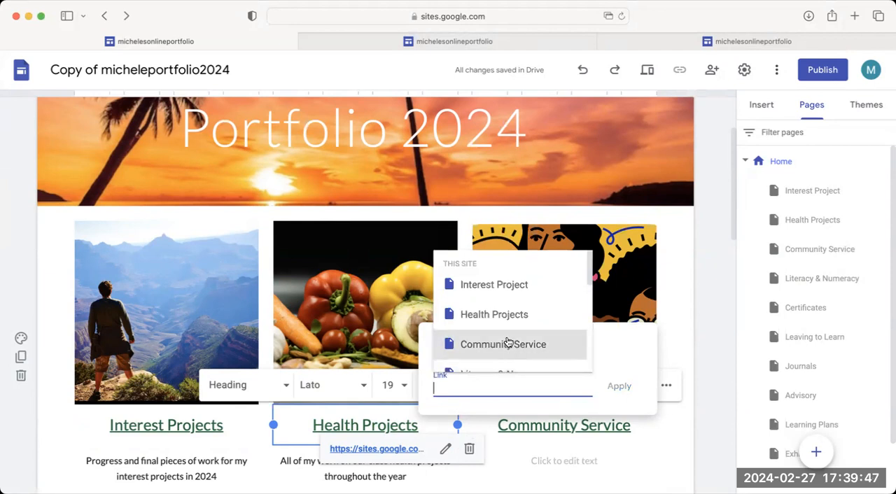
pyautogui.click(500, 314)
pyautogui.click(614, 388)
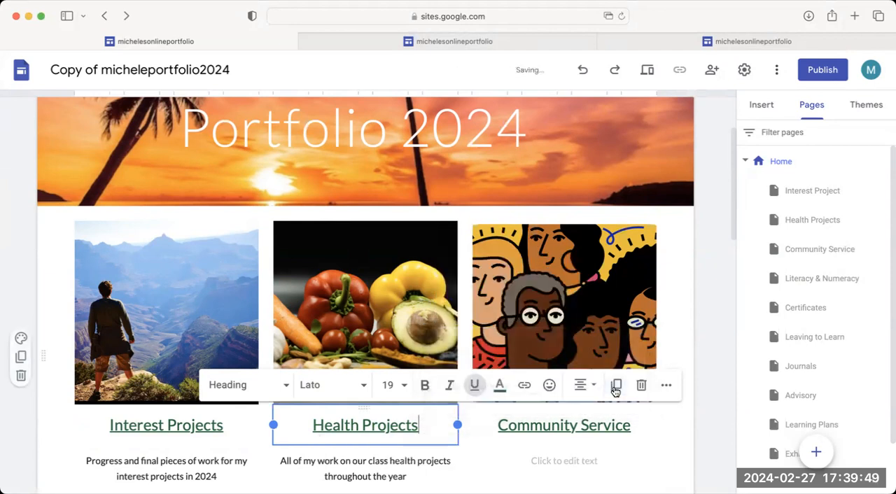
# Relink the Community Service heading to the site's Community Service page instead of its web address.
pyautogui.click(545, 429)
pyautogui.moveTo(495, 424); pyautogui.dragTo(637, 428)
pyautogui.click(630, 449)
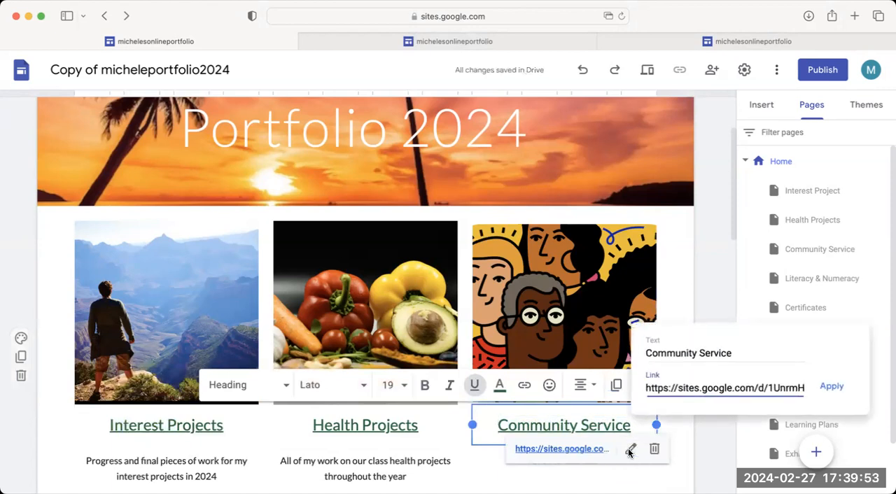
pyautogui.tripleClick(800, 387)
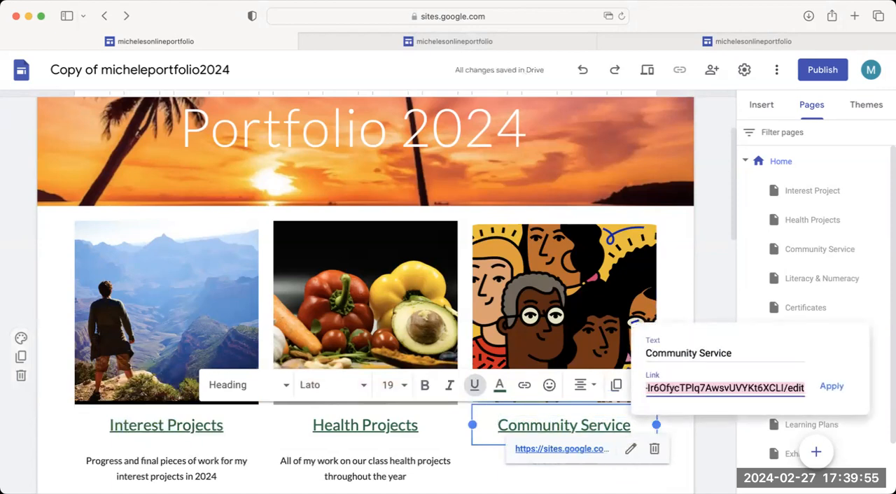
pyautogui.press('BackSpace')
pyautogui.click(702, 343)
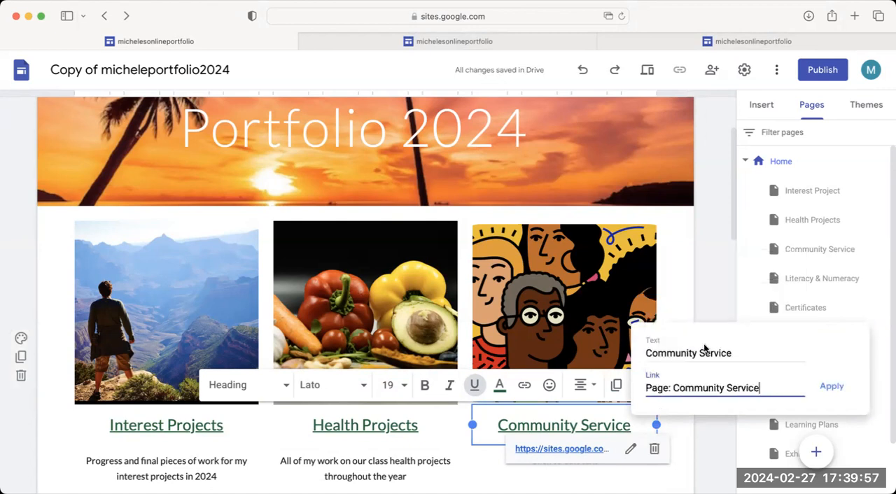
pyautogui.click(828, 386)
pyautogui.click(718, 365)
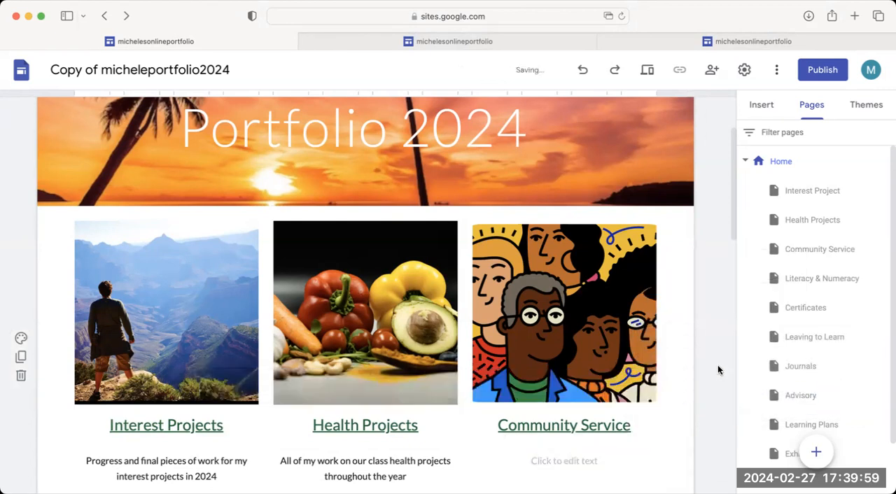
# Preview the site, test the Interest Projects heading link, and exit the preview.
pyautogui.click(647, 70)
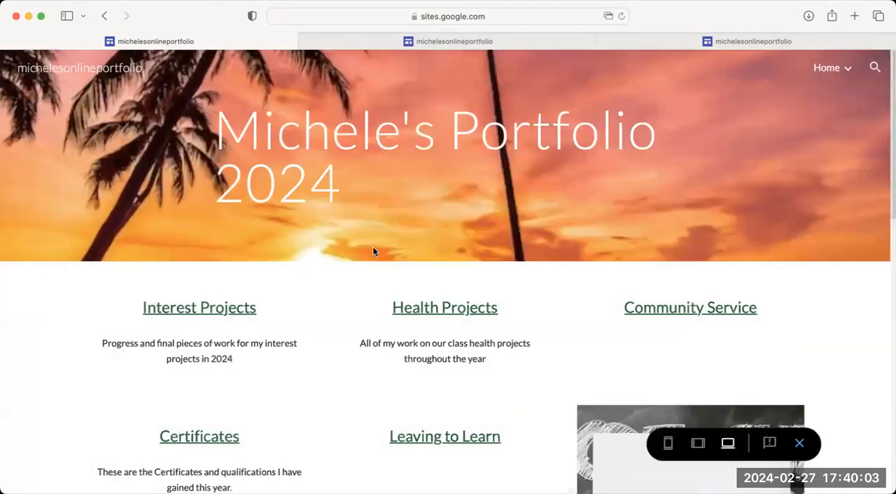
pyautogui.scroll(-5, 201, 375)
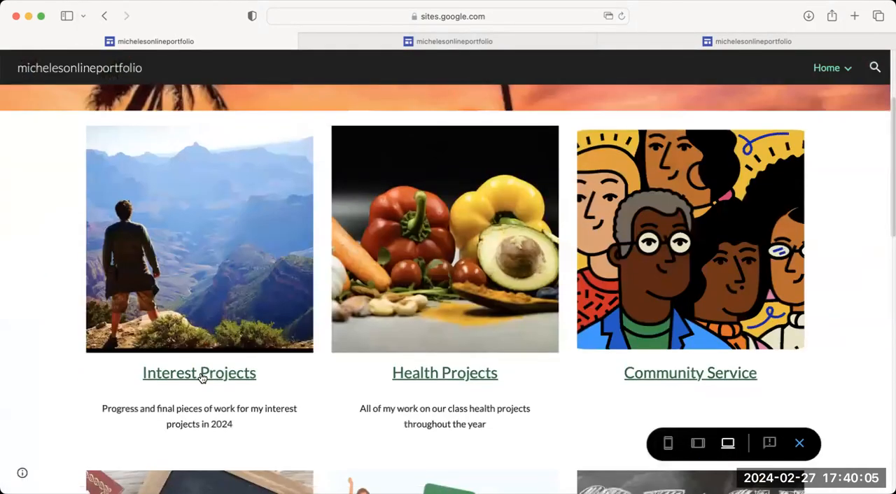
pyautogui.click(200, 374)
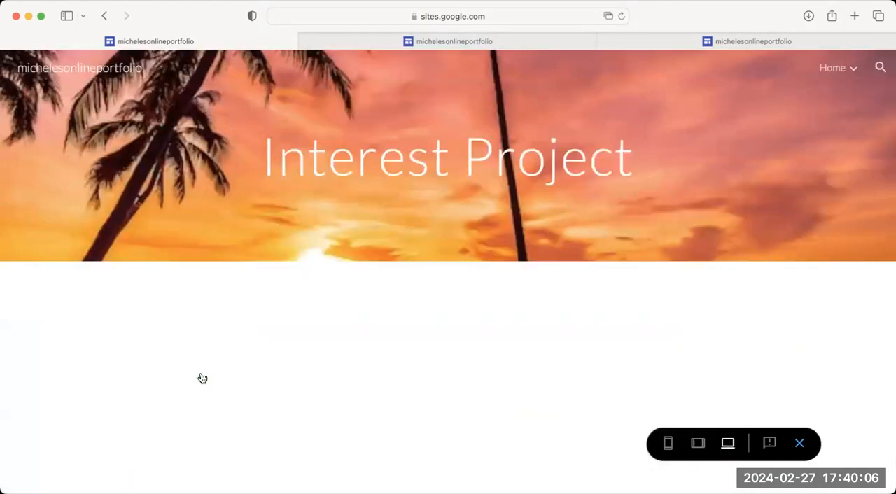
pyautogui.click(800, 445)
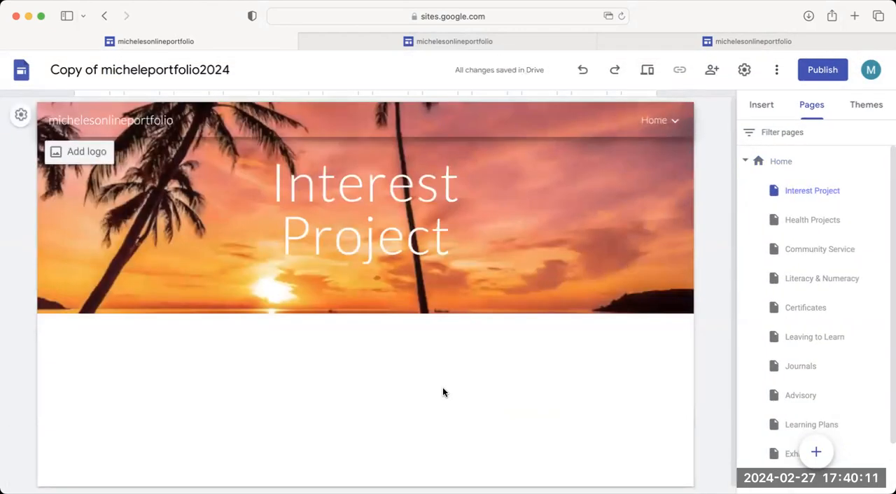
# Go back to the Home page and review its linked section headings down to the empty image placeholders.
pyautogui.moveTo(620, 250)
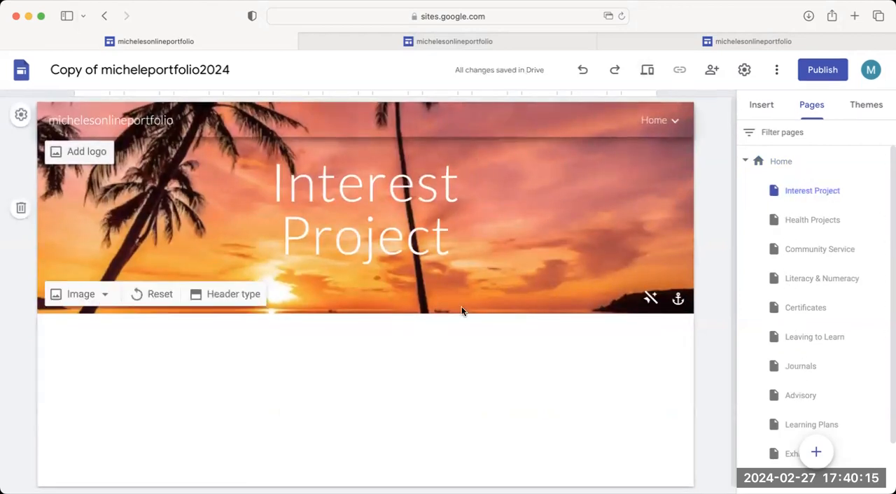
pyautogui.click(654, 121)
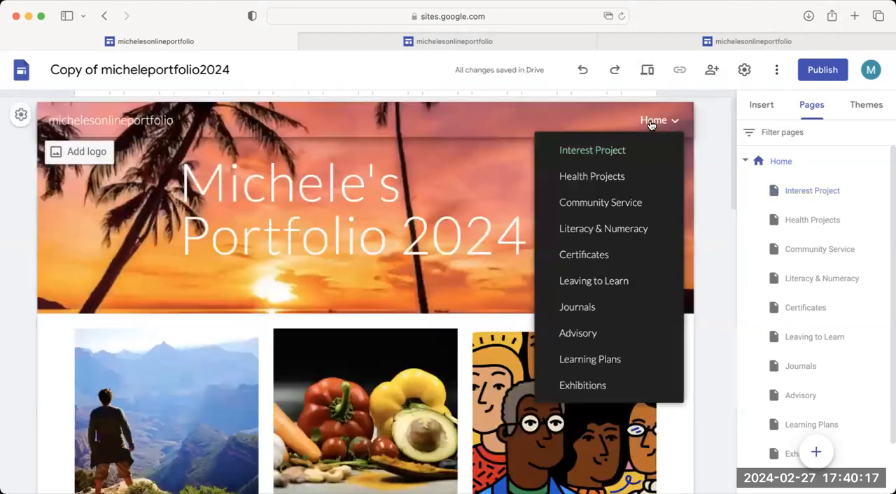
pyautogui.scroll(-3, 284, 301)
pyautogui.scroll(-2, 284, 301)
pyautogui.scroll(5, 284, 302)
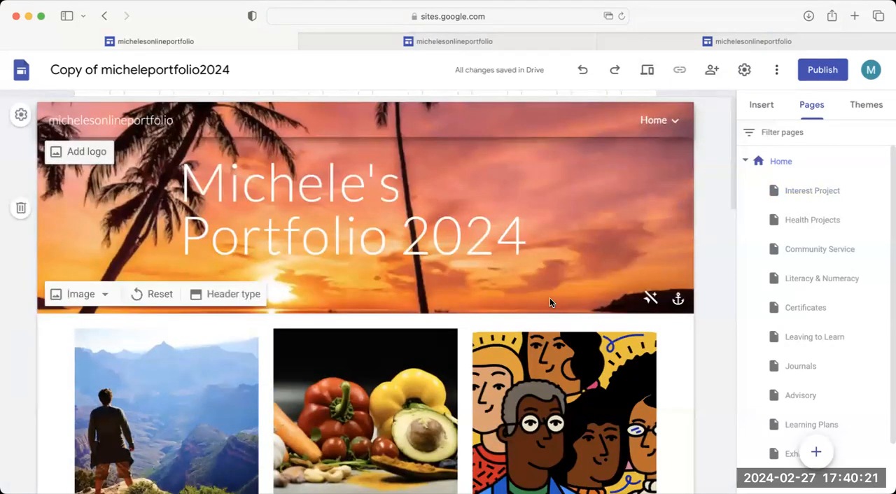
pyautogui.scroll(-2, 550, 300)
pyautogui.scroll(-4, 551, 301)
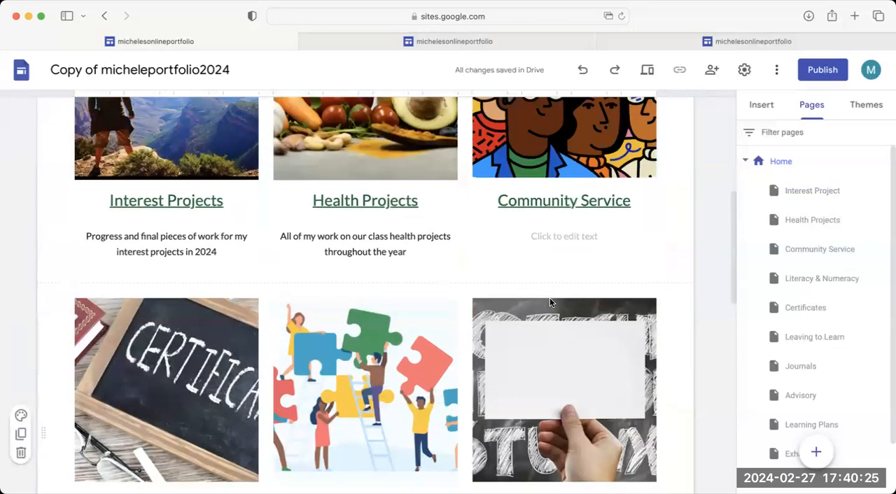
pyautogui.scroll(-4, 550, 301)
pyautogui.scroll(-2, 552, 300)
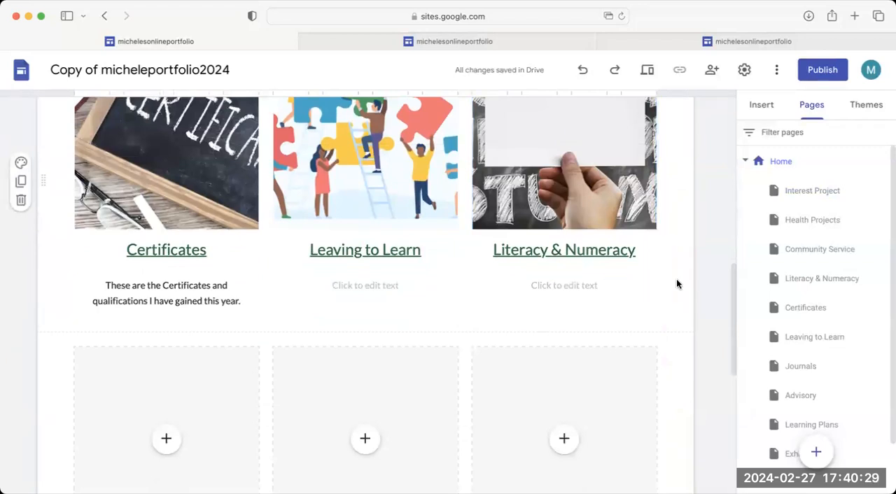
pyautogui.scroll(-3, 677, 284)
pyautogui.scroll(10, 676, 283)
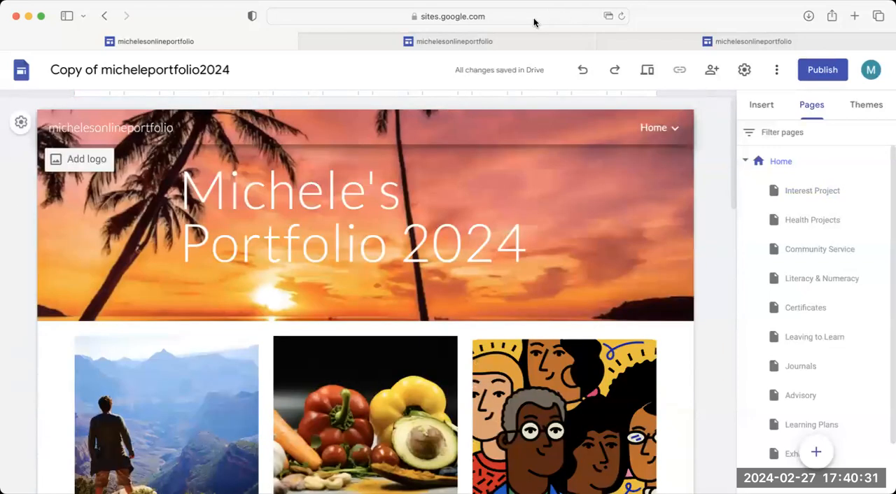